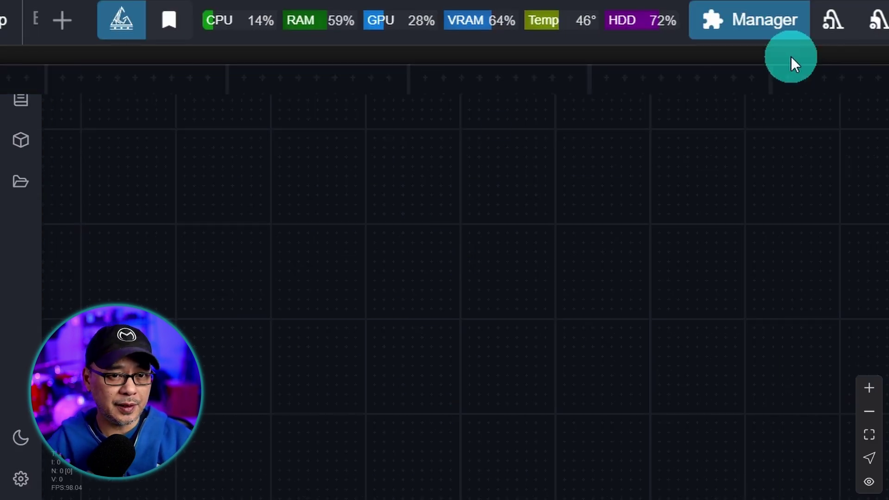
# Search the custom node packs for "crys" in the ComfyUI Manager, and close the manager.
pyautogui.click(750, 21)
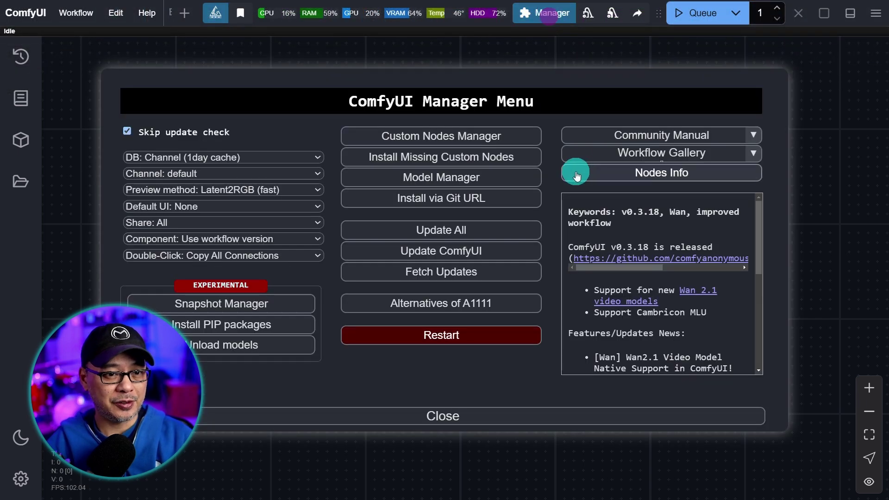
pyautogui.click(499, 135)
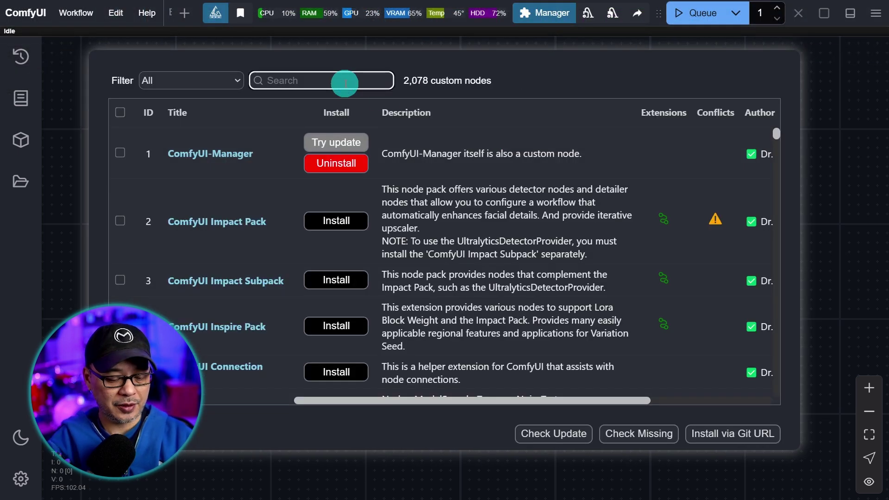
pyautogui.write('cry')
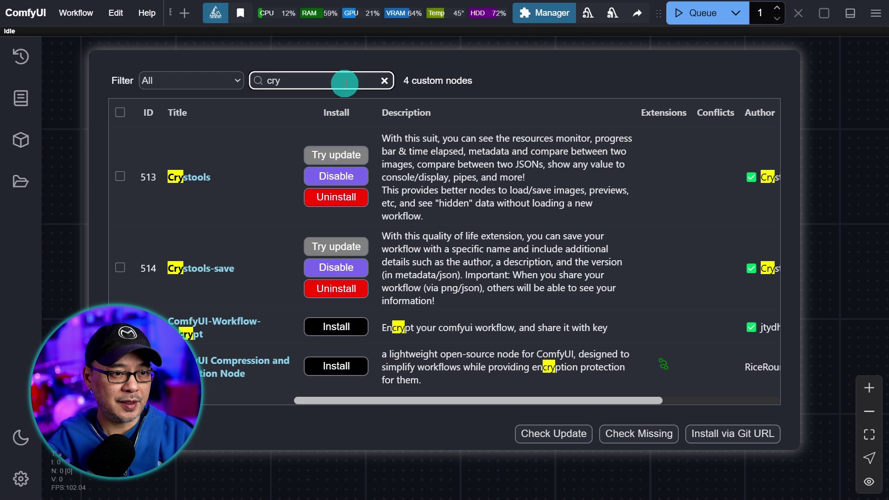
pyautogui.write('s')
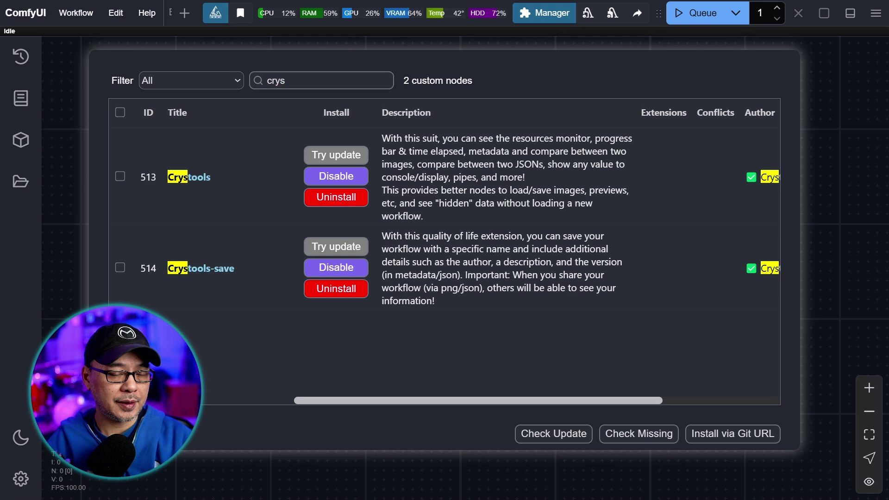
pyautogui.press('Escape')
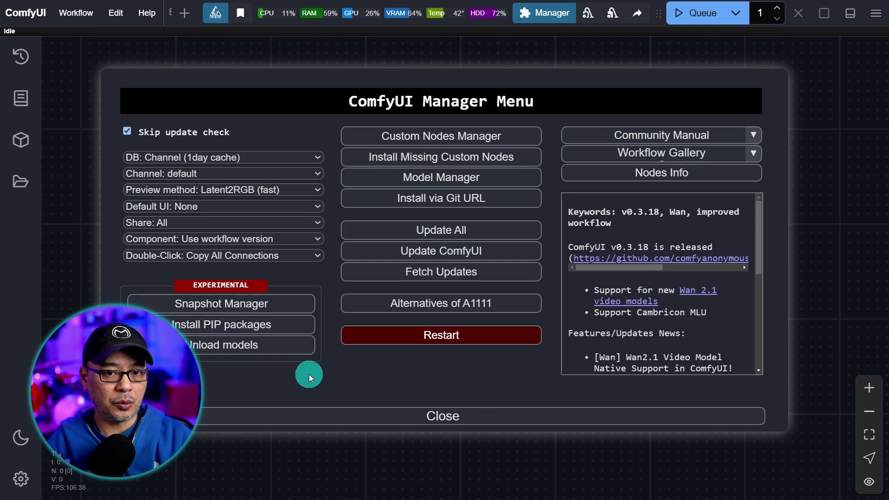
pyautogui.click(486, 409)
# Review the Crystools settings for monitor size, refresh rate, hardware, progress bar and saving, and close the settings.
pyautogui.click(20, 479)
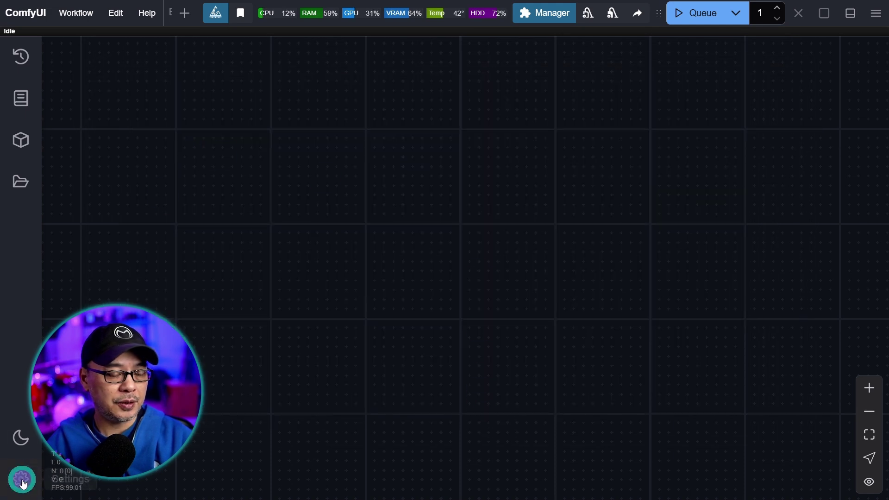
pyautogui.click(260, 194)
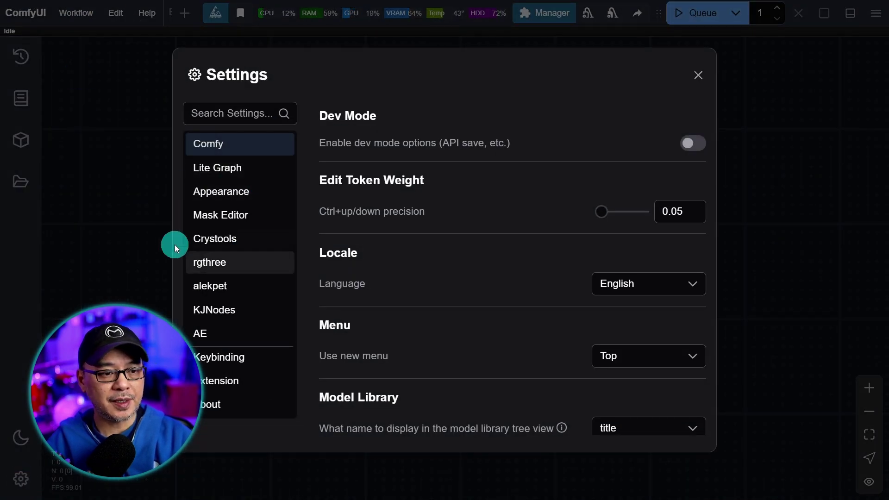
pyautogui.click(235, 241)
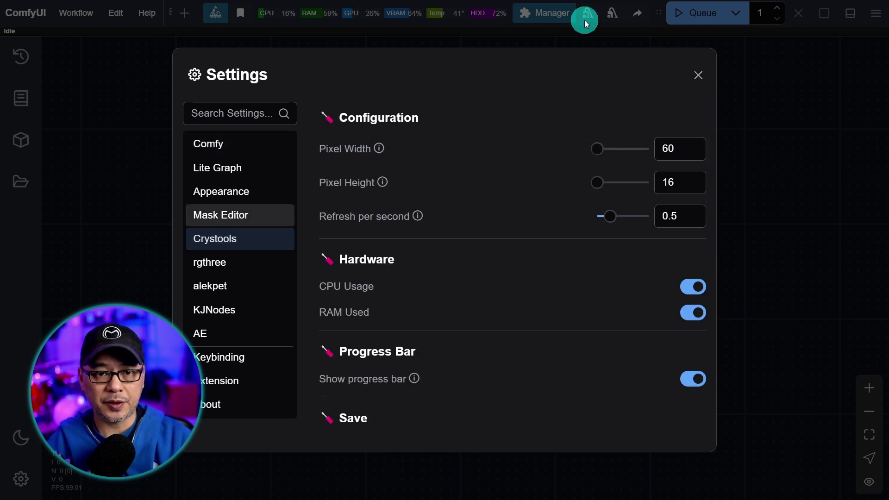
pyautogui.moveTo(597, 149)
pyautogui.mouseDown()
pyautogui.moveTo(644, 149)
pyautogui.moveTo(593, 150)
pyautogui.mouseUp()
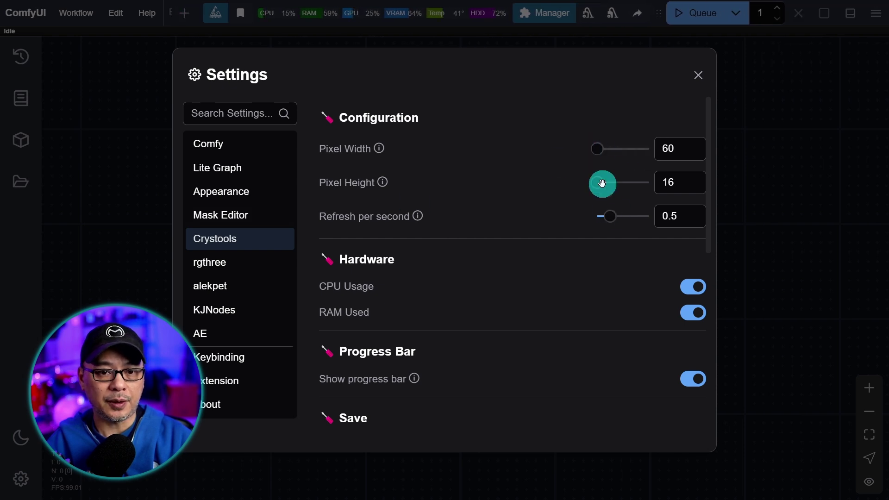
pyautogui.moveTo(601, 181); pyautogui.dragTo(554, 181)
pyautogui.scroll(-2, 428, 169)
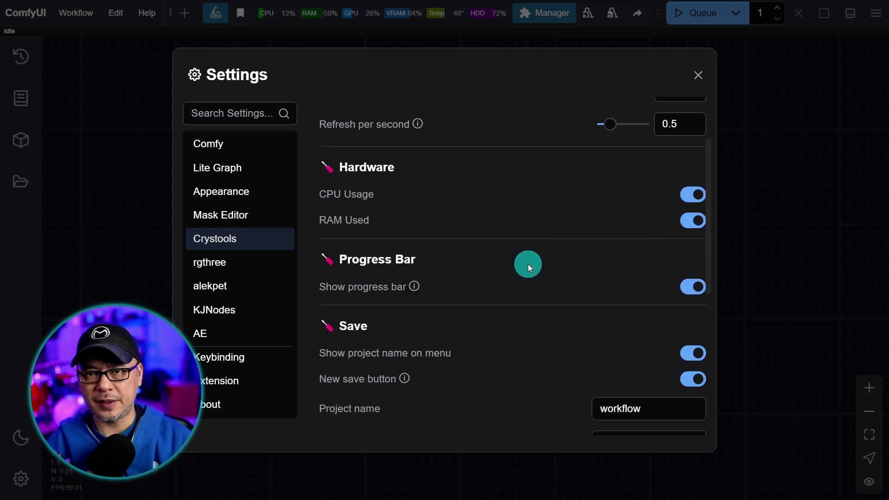
pyautogui.scroll(2, 537, 255)
pyautogui.scroll(-3, 568, 272)
pyautogui.scroll(-1, 569, 272)
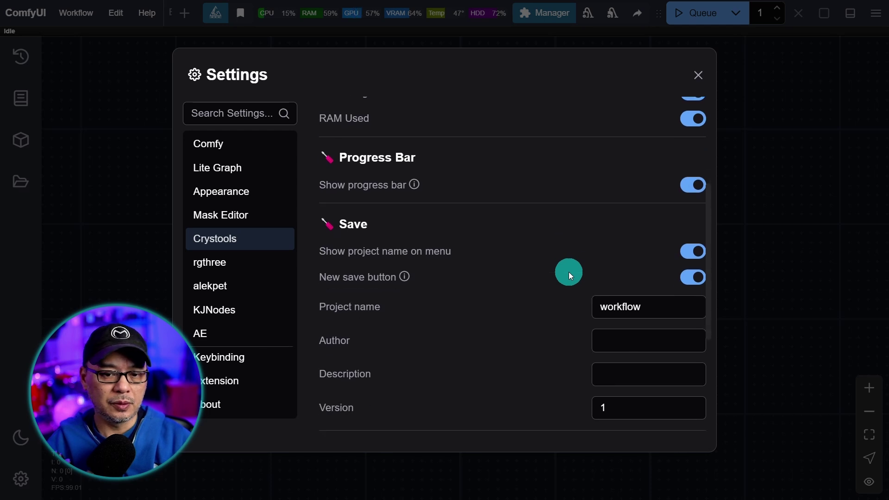
pyautogui.press('Escape')
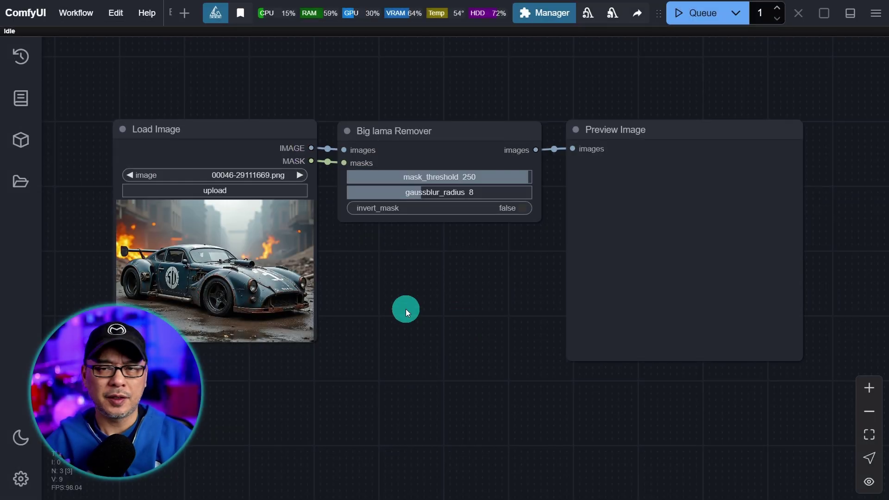
# Mask the round white number emblem on the car door in the Load Image node's picture and save the mask.
pyautogui.moveTo(407, 307); pyautogui.dragTo(442, 317)
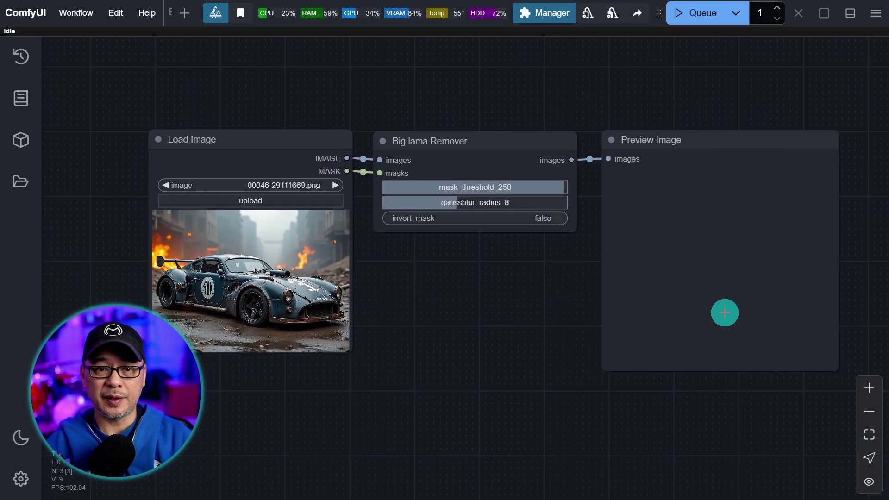
pyautogui.rightClick(228, 252)
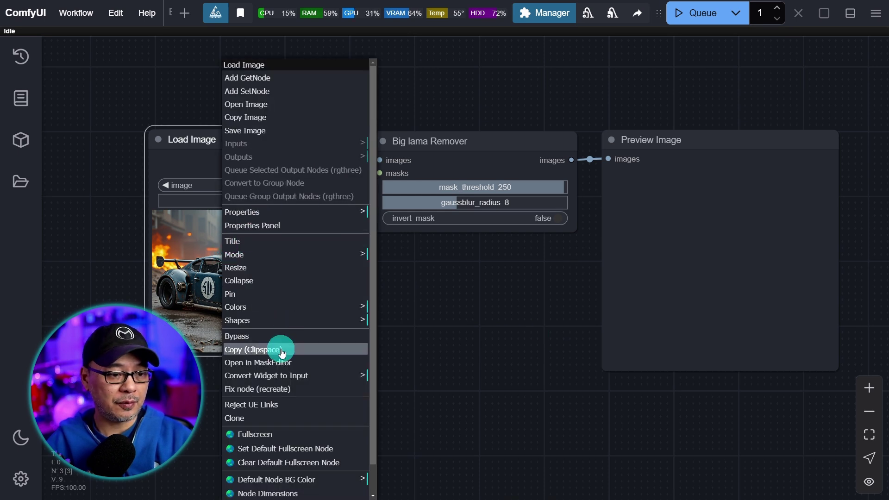
pyautogui.click(309, 368)
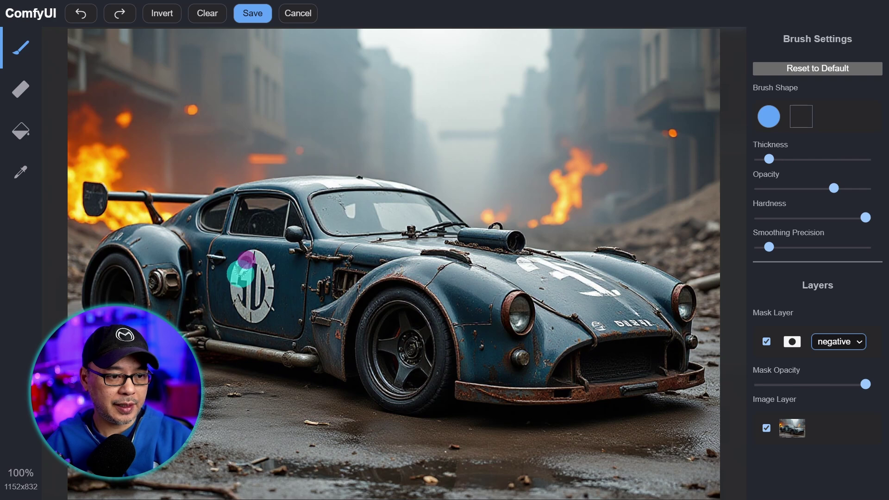
pyautogui.moveTo(253, 271)
pyautogui.mouseDown()
pyautogui.moveTo(253, 305)
pyautogui.moveTo(253, 269)
pyautogui.mouseUp()
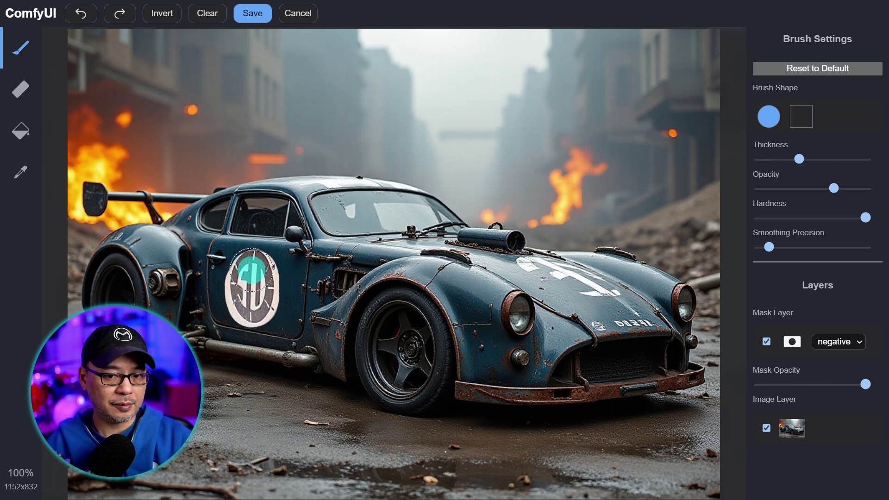
pyautogui.click(253, 13)
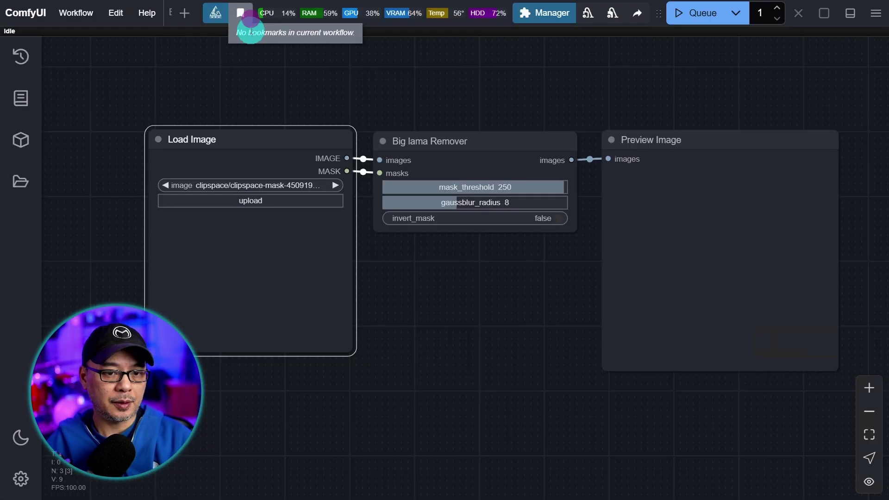
# Run the Big lama Remover workflow and inspect the car door up close in the preview image.
pyautogui.click(699, 19)
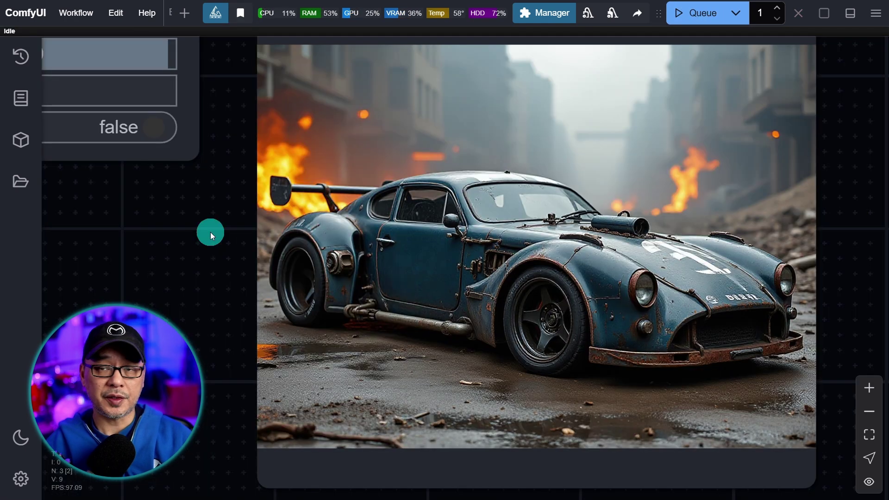
pyautogui.scroll(10, 370, 271)
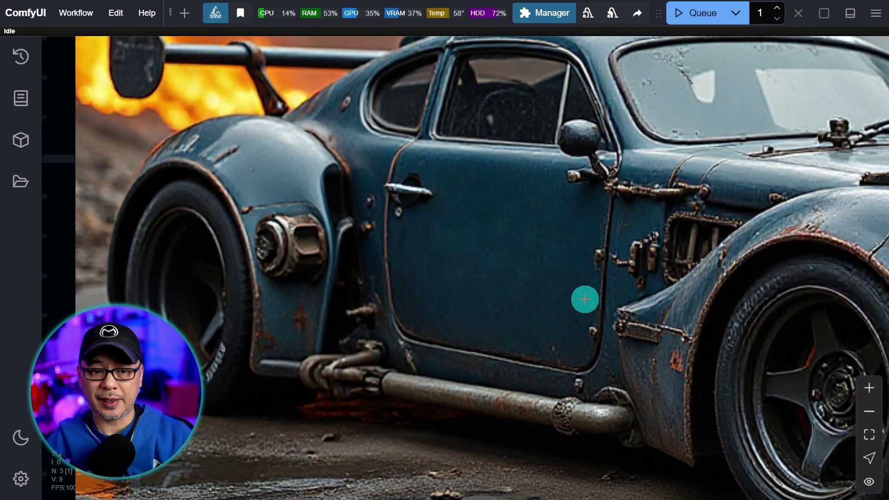
pyautogui.scroll(-10, 580, 284)
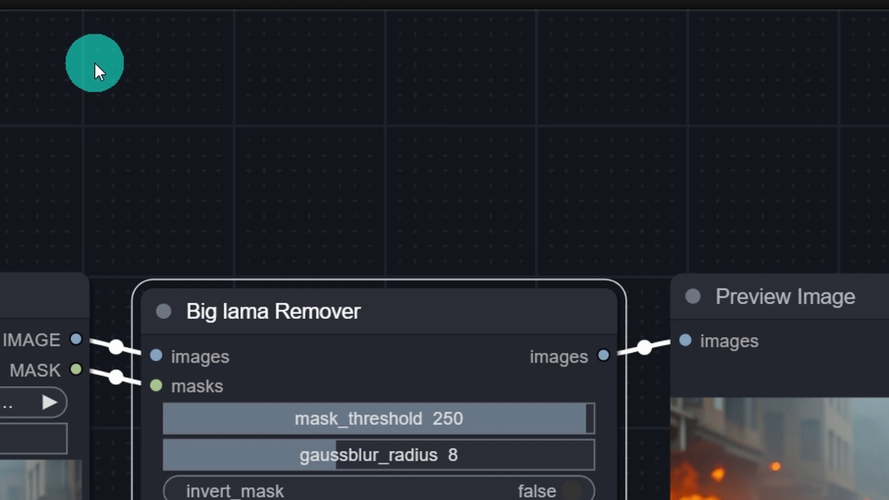
# Open the LamaRemover category among the nodes that can be added to the canvas.
pyautogui.rightClick(330, 64)
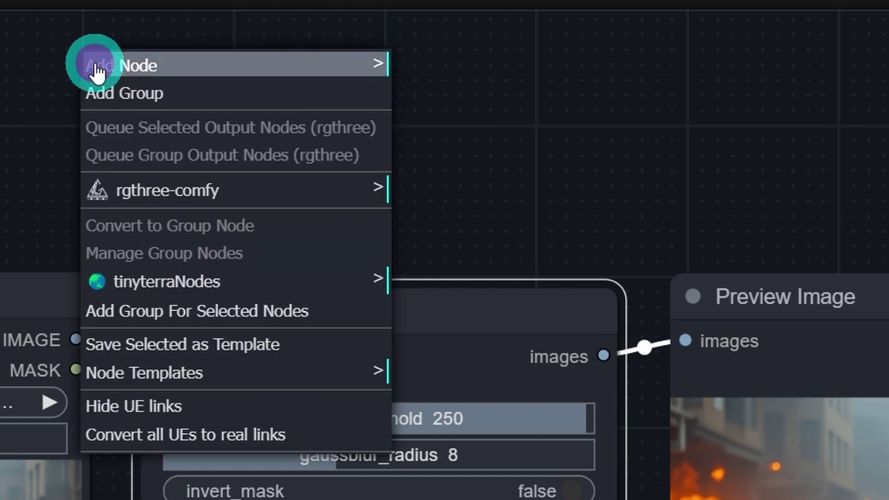
pyautogui.click(175, 70)
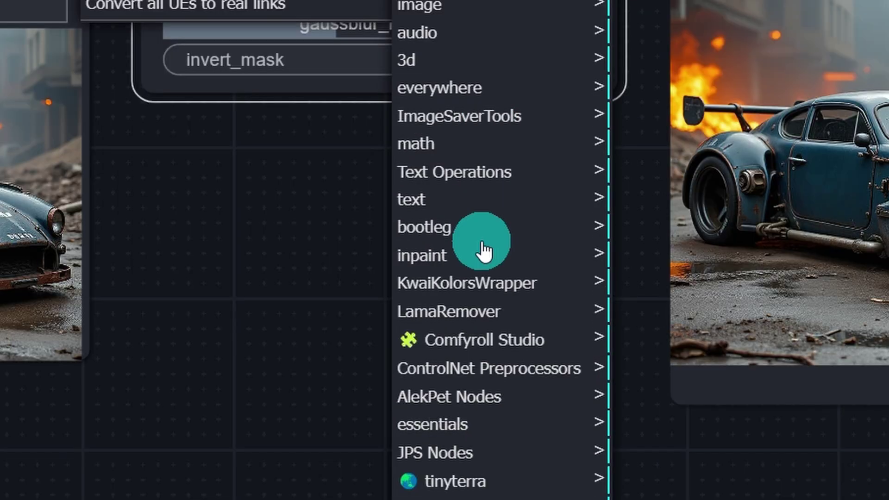
pyautogui.click(464, 315)
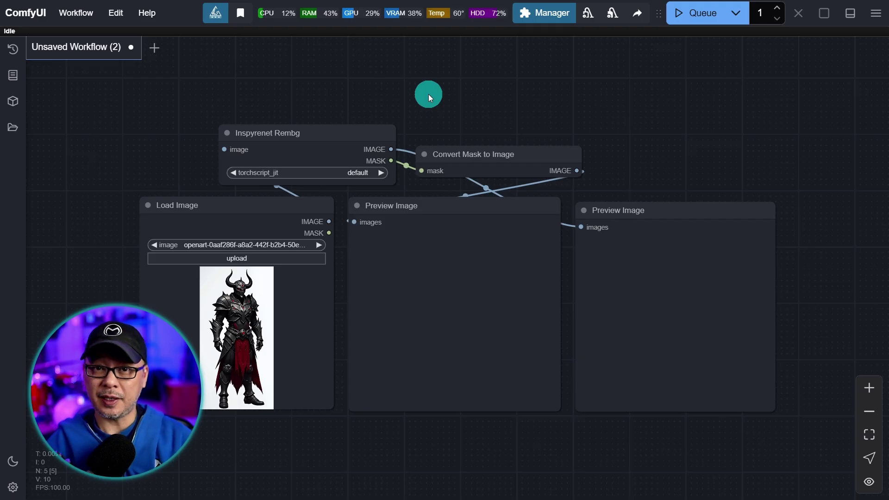
# Examine the background-removal workflow, focusing on the Inspyrenet Rembg node and its links to the mask conversion and preview nodes.
pyautogui.moveTo(429, 96); pyautogui.dragTo(577, 113)
pyautogui.scroll(2, 490, 107)
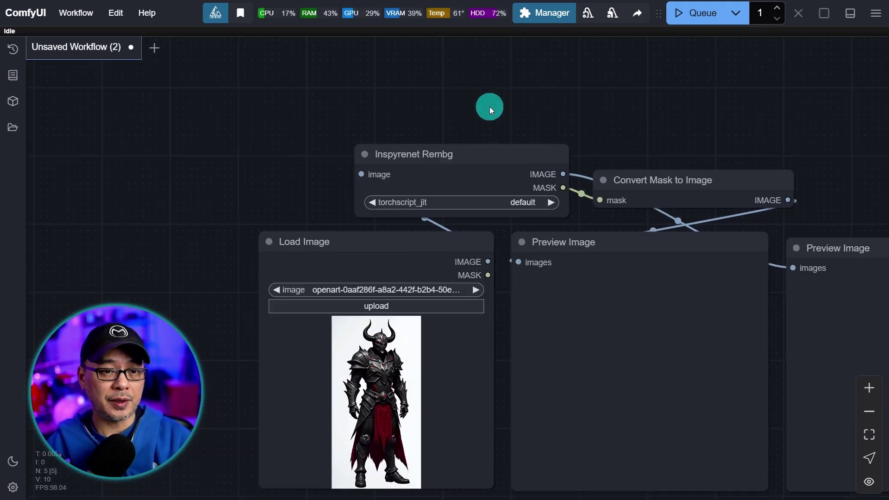
pyautogui.scroll(7, 489, 106)
pyautogui.moveTo(376, 134); pyautogui.dragTo(554, 77)
pyautogui.scroll(4, 559, 93)
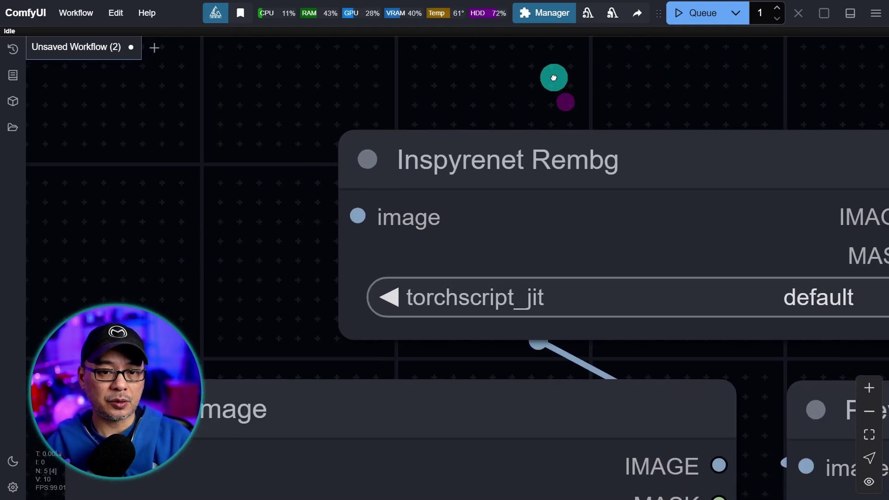
pyautogui.scroll(-1, 547, 74)
pyautogui.scroll(-10, 579, 80)
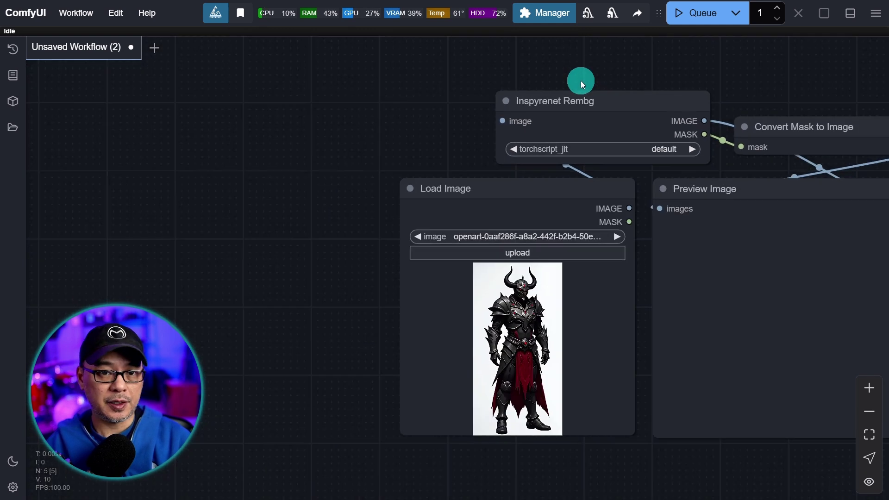
pyautogui.scroll(-3, 581, 81)
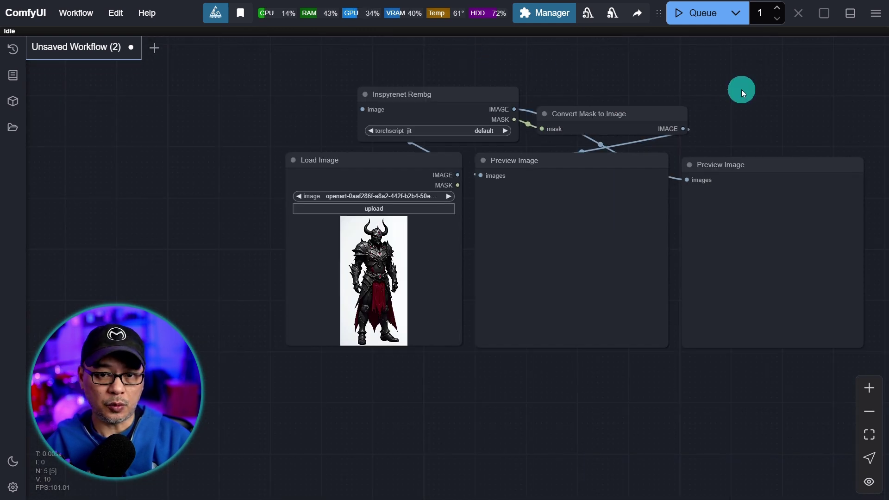
pyautogui.moveTo(731, 87); pyautogui.dragTo(661, 89)
pyautogui.scroll(1, 686, 95)
pyautogui.scroll(1, 680, 98)
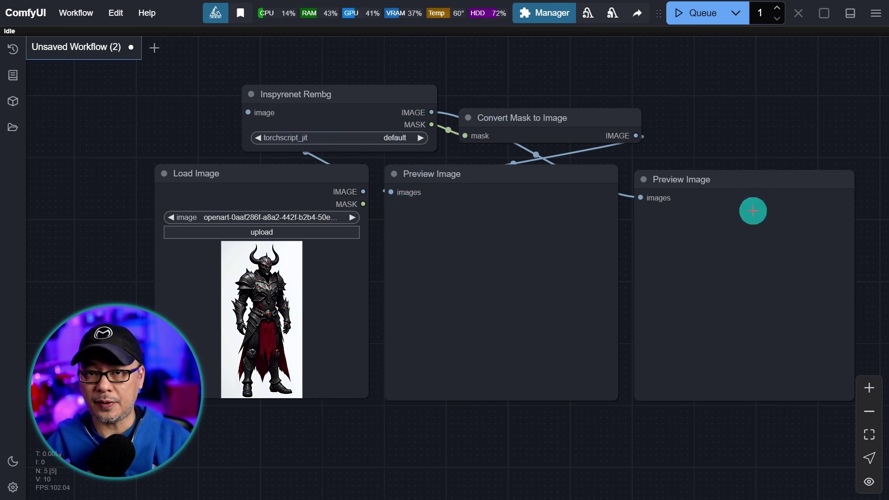
# Run the Inspyrenet Rembg workflow and inspect the edges of the cut-out armoured figure in the preview from horns to waist.
pyautogui.click(692, 14)
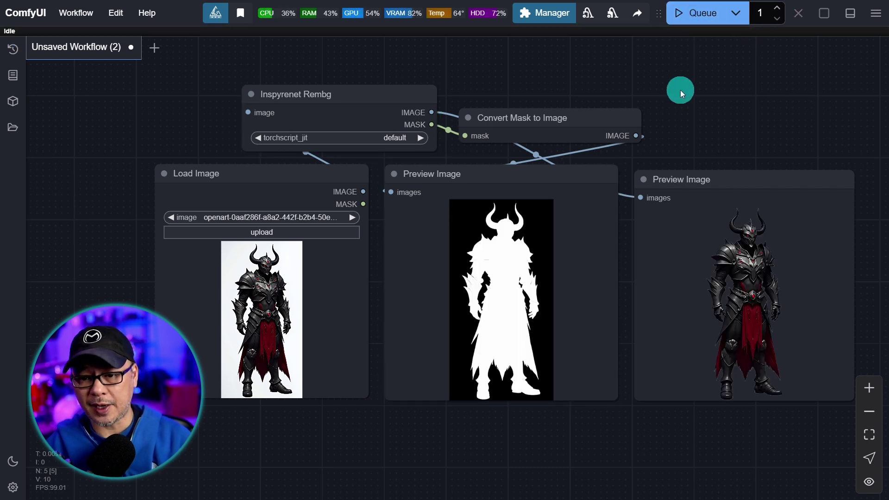
pyautogui.moveTo(810, 237); pyautogui.dragTo(708, 186)
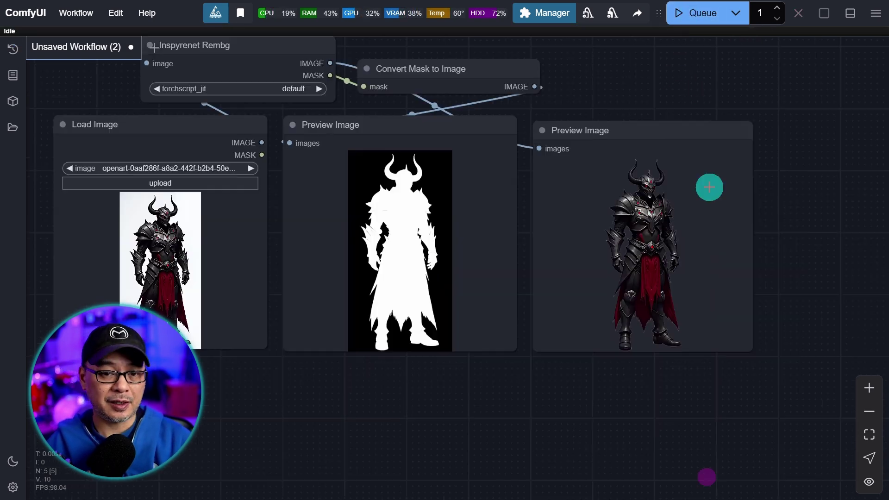
pyautogui.scroll(15, 709, 187)
pyautogui.scroll(3, 722, 166)
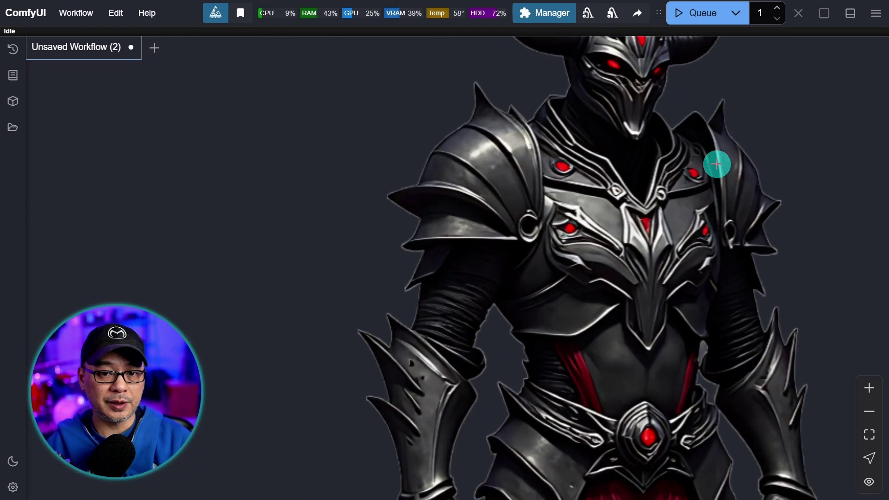
pyautogui.moveTo(670, 167); pyautogui.dragTo(619, 274)
pyautogui.scroll(3, 570, 155)
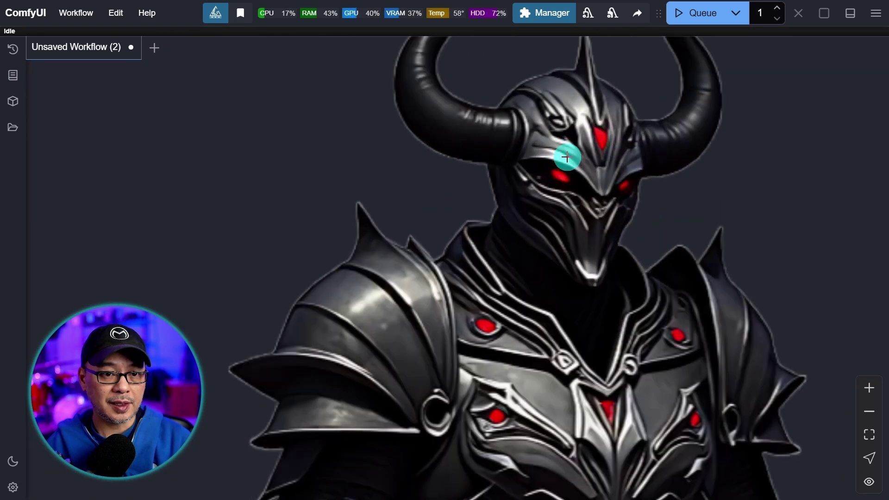
pyautogui.scroll(1, 641, 220)
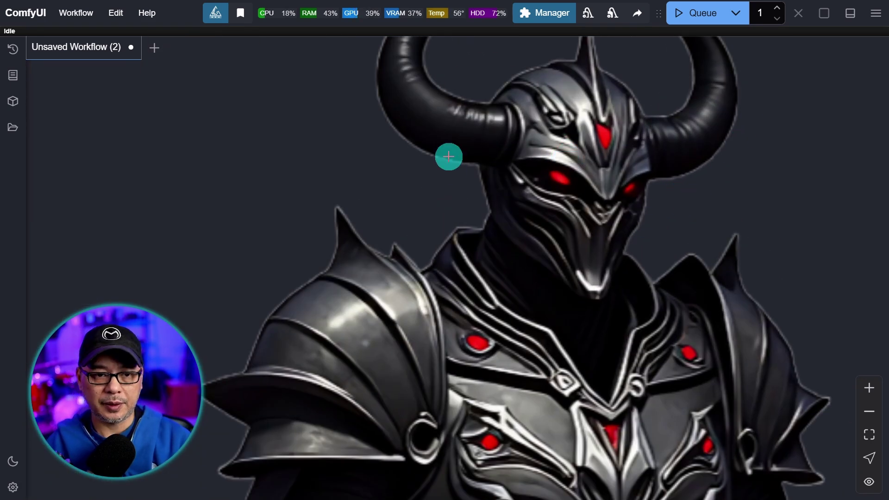
pyautogui.scroll(-6, 590, 227)
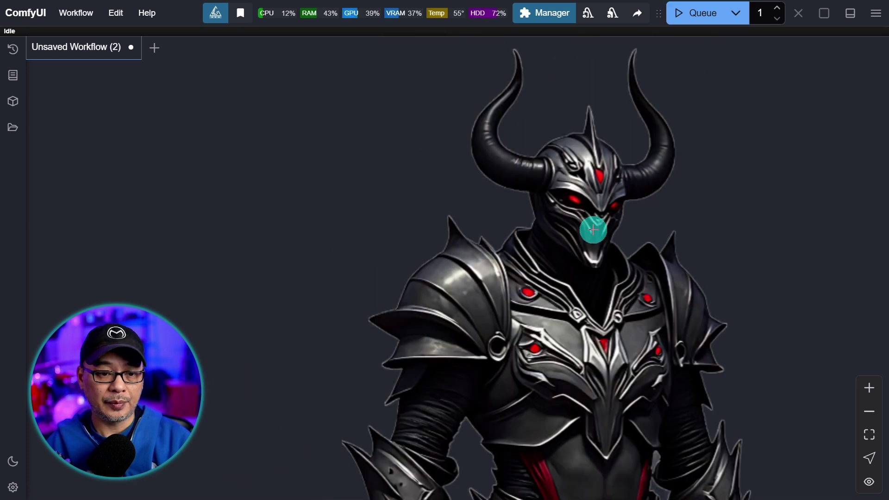
pyautogui.moveTo(586, 300); pyautogui.dragTo(577, 137)
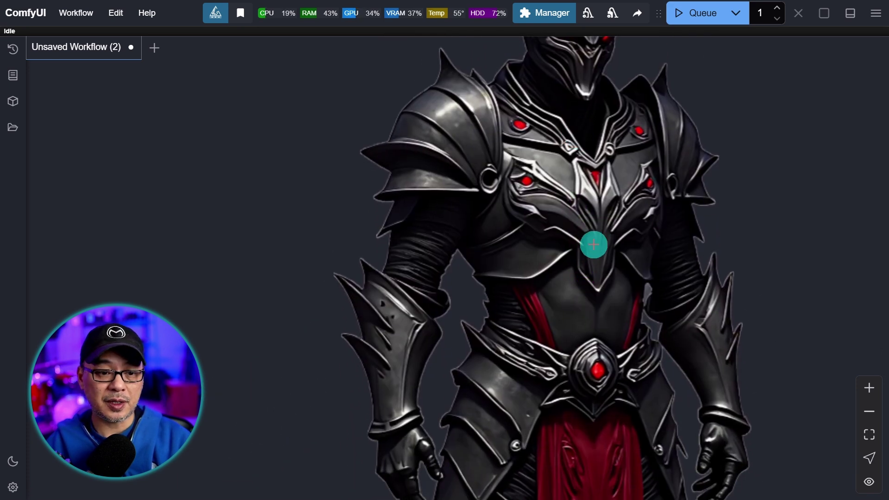
# Inspect the cut-out edges around the armoured figure's arms and waist, and compare the full cut-out with its mask and source image.
pyautogui.scroll(1, 588, 250)
pyautogui.moveTo(525, 253); pyautogui.dragTo(593, 133)
pyautogui.scroll(3, 579, 160)
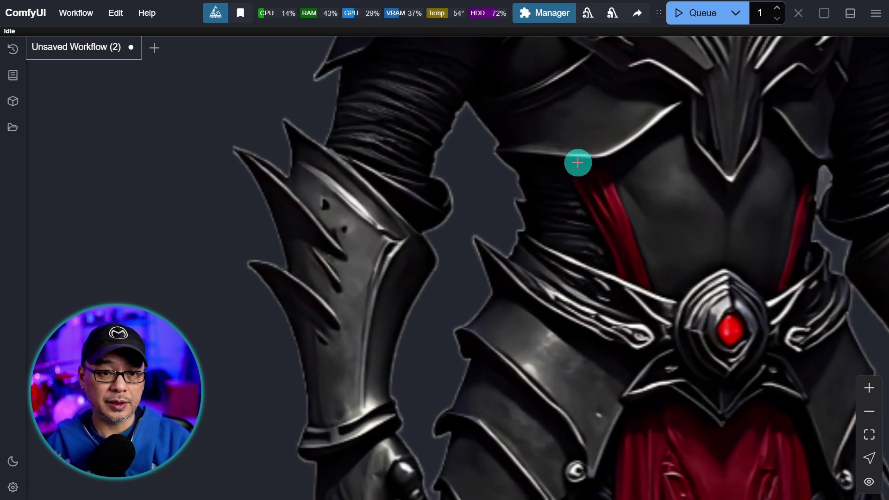
pyautogui.scroll(-8, 578, 160)
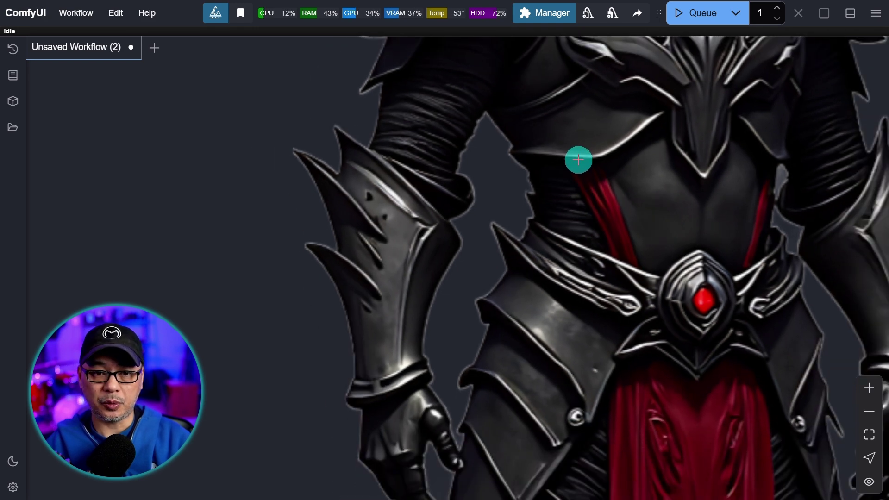
pyautogui.scroll(-3, 579, 161)
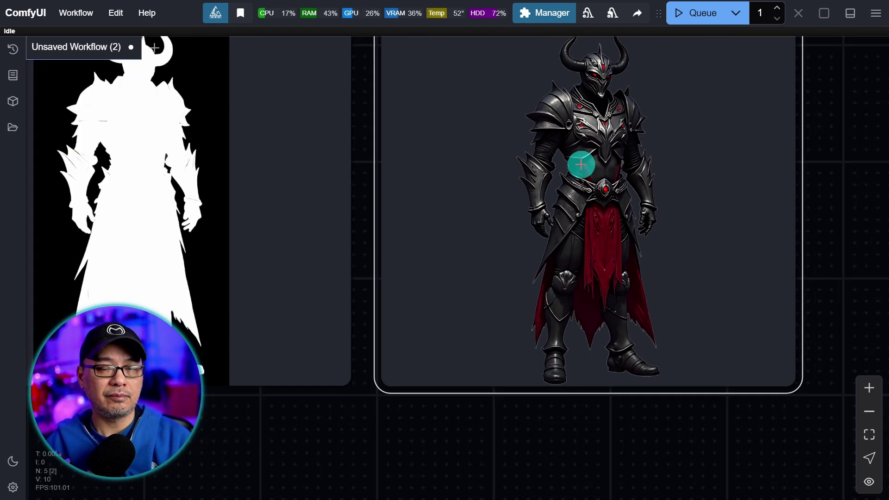
pyautogui.scroll(-3, 582, 164)
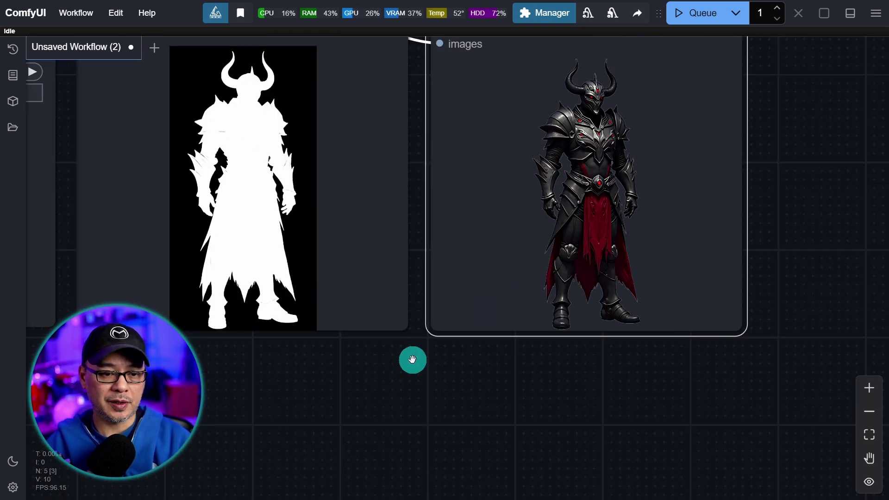
pyautogui.moveTo(413, 360); pyautogui.dragTo(576, 414)
pyautogui.scroll(-4, 514, 396)
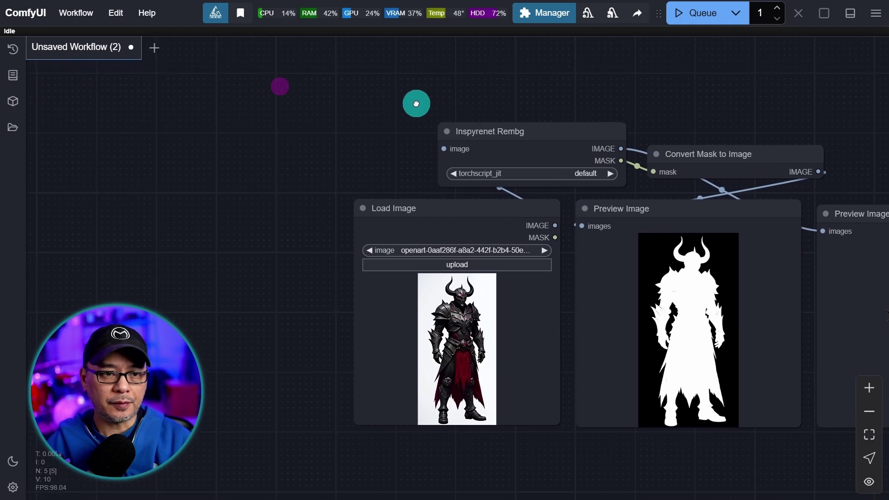
# Browse the categories of nodes that can be added to the background-removal workflow's canvas.
pyautogui.rightClick(353, 70)
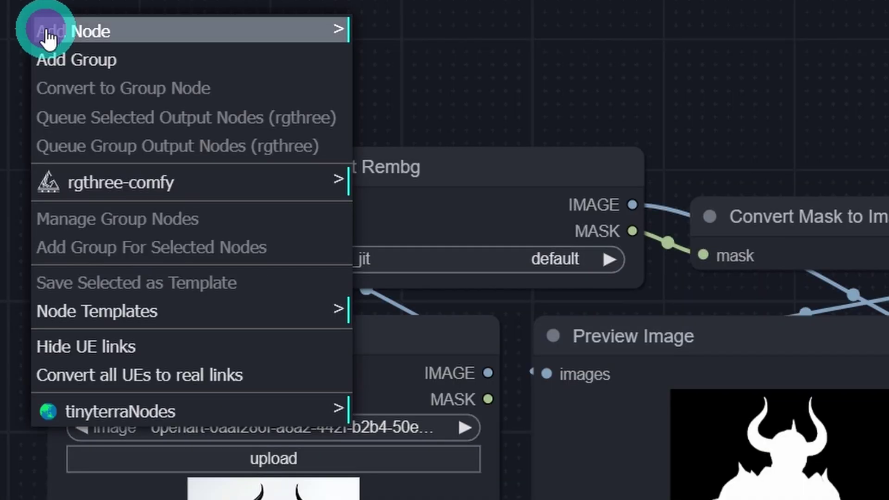
pyautogui.click(356, 73)
pyautogui.click(381, 406)
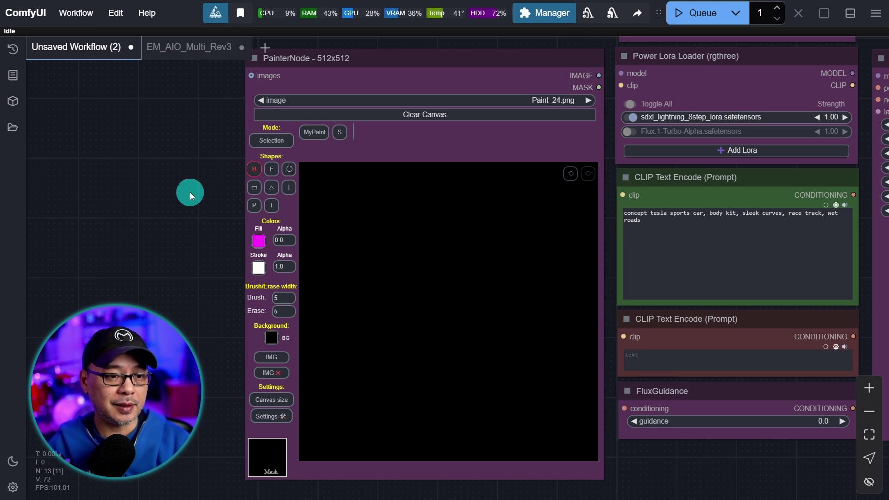
# Set the PainterNode background colour to blue with RGB 59, 96, 155.
pyautogui.scroll(3, 205, 220)
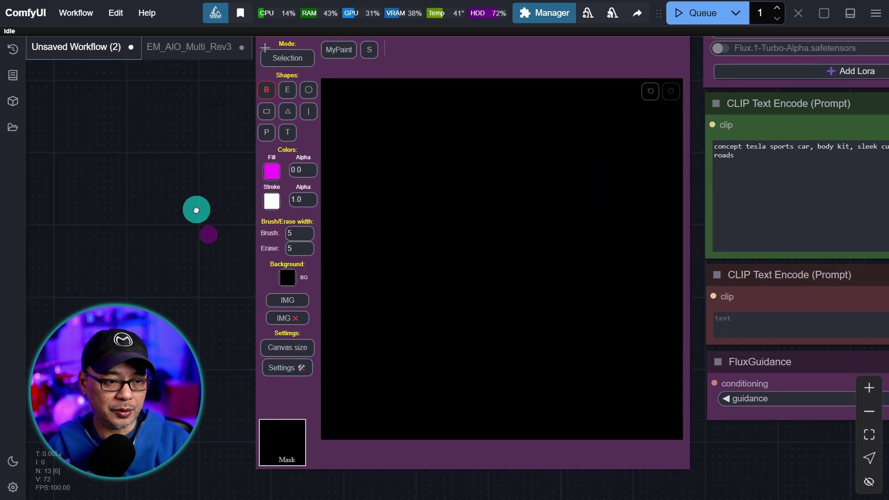
pyautogui.click(287, 277)
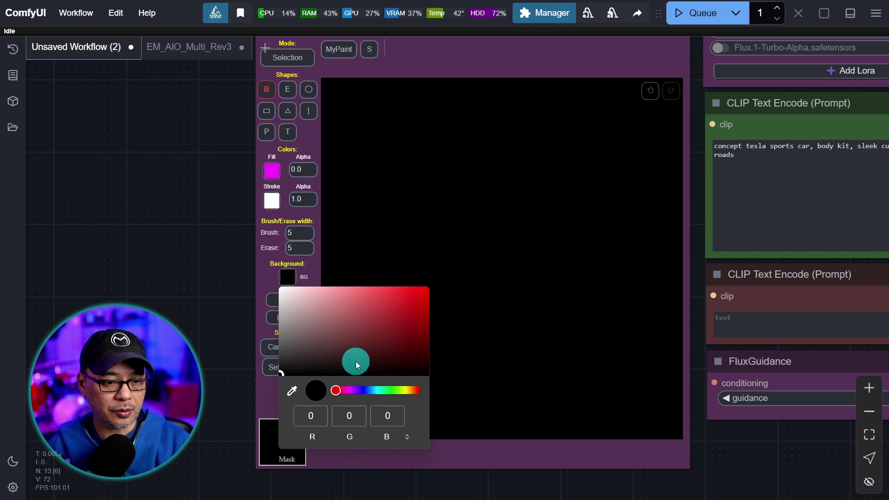
pyautogui.moveTo(364, 390); pyautogui.dragTo(368, 391)
pyautogui.click(373, 322)
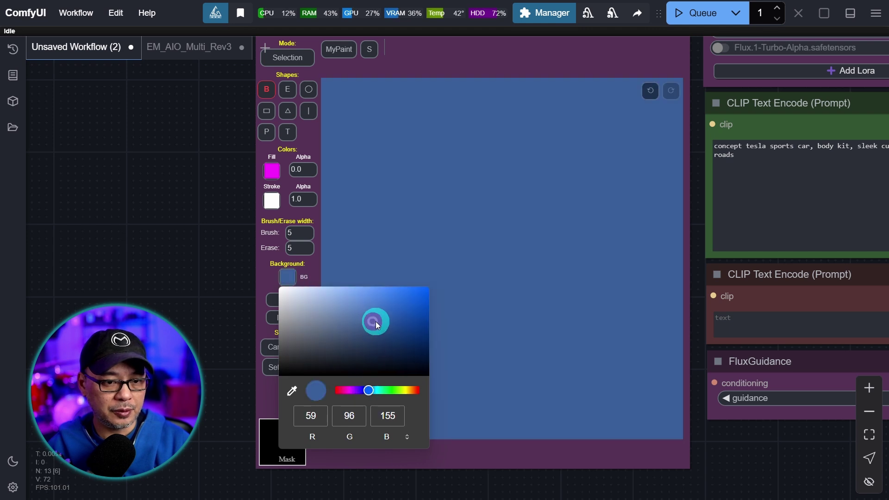
# Set the PainterNode brush width to 20.
pyautogui.scroll(1, 332, 207)
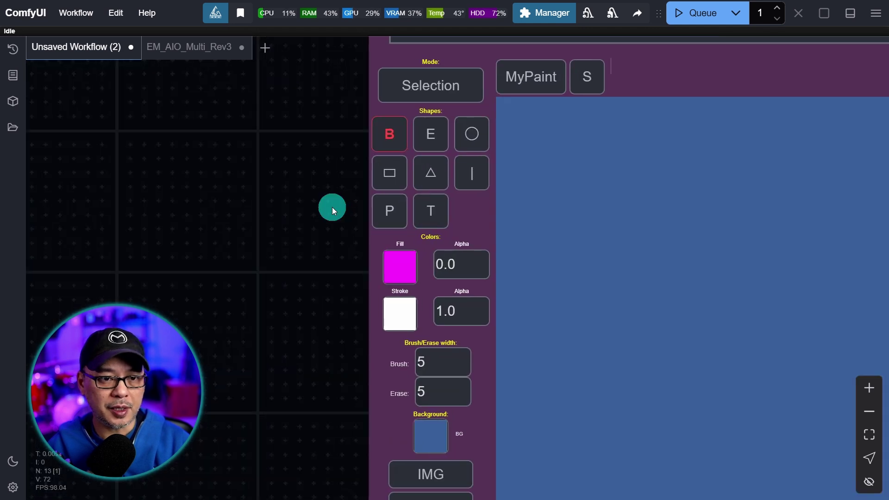
pyautogui.moveTo(332, 207); pyautogui.dragTo(330, 234)
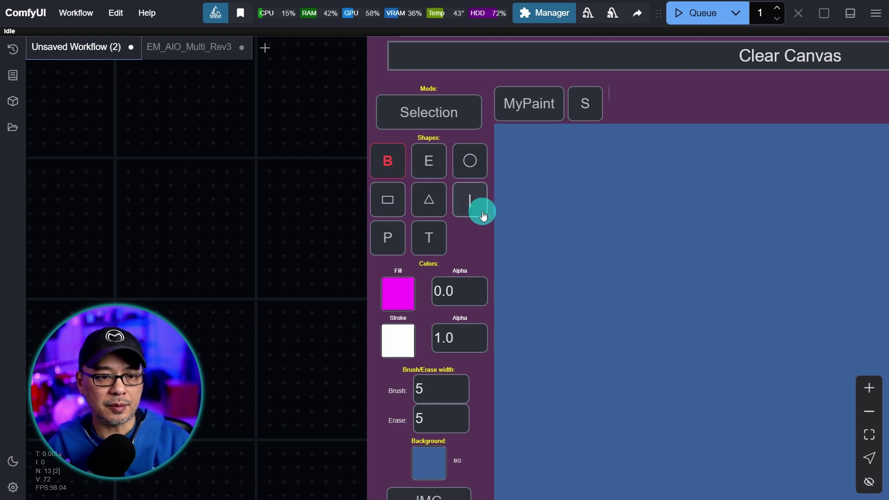
pyautogui.moveTo(278, 341); pyautogui.dragTo(197, 203)
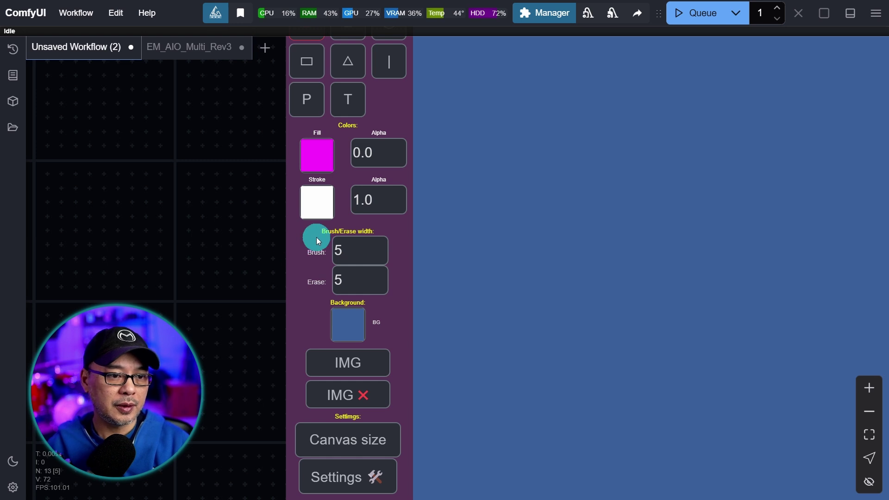
pyautogui.click(354, 236)
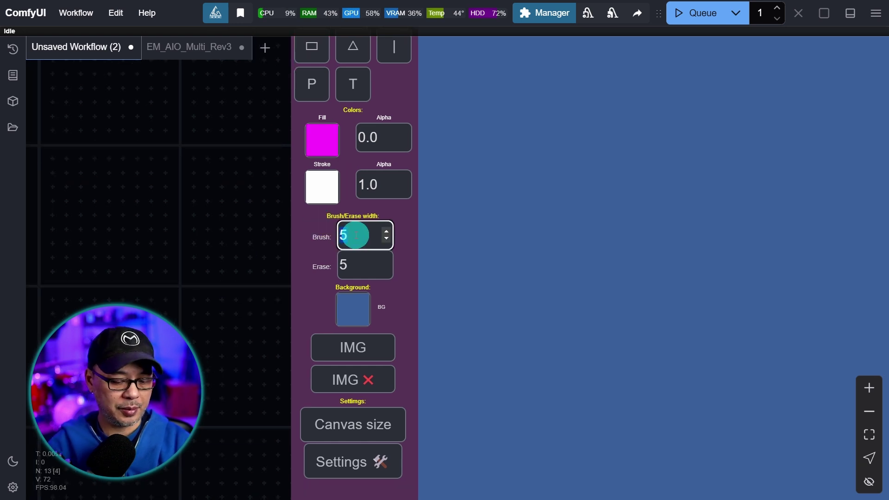
# Set the stroke colour to dark brown and paint a wide boat hull across the middle of the PainterNode canvas.
pyautogui.click(322, 187)
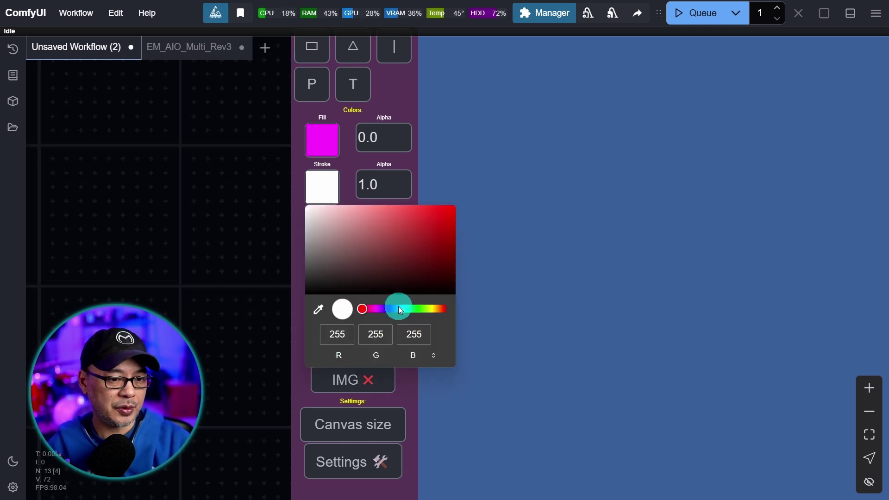
pyautogui.moveTo(398, 313); pyautogui.dragTo(438, 309)
pyautogui.moveTo(439, 273); pyautogui.dragTo(447, 272)
pyautogui.moveTo(379, 232); pyautogui.dragTo(540, 264)
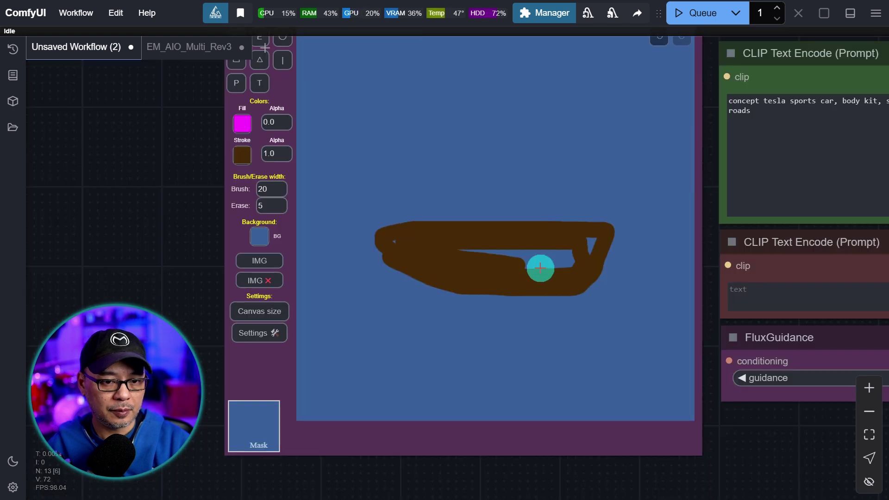
# Complete the sailboat painting with a brown mast, an off-white sail, three white clouds and green water beneath the hull.
pyautogui.click(246, 151)
pyautogui.moveTo(468, 218)
pyautogui.mouseDown()
pyautogui.moveTo(479, 53)
pyautogui.moveTo(507, 111)
pyautogui.mouseUp()
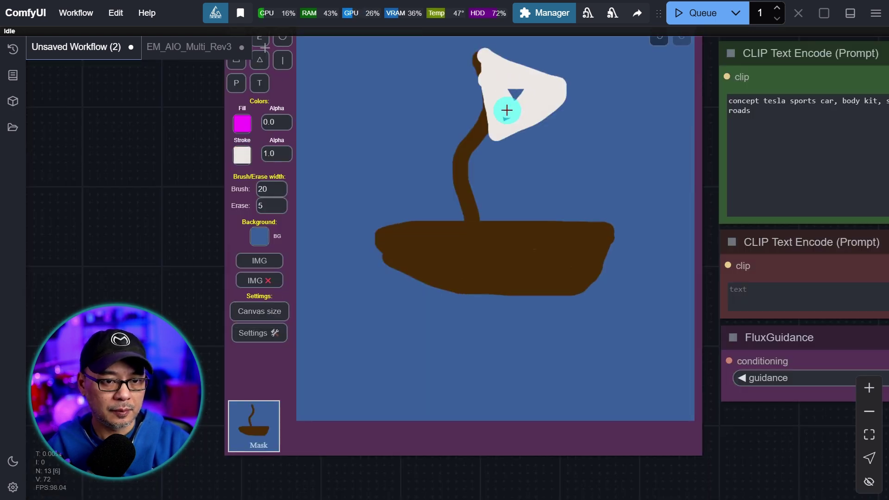
pyautogui.click(242, 156)
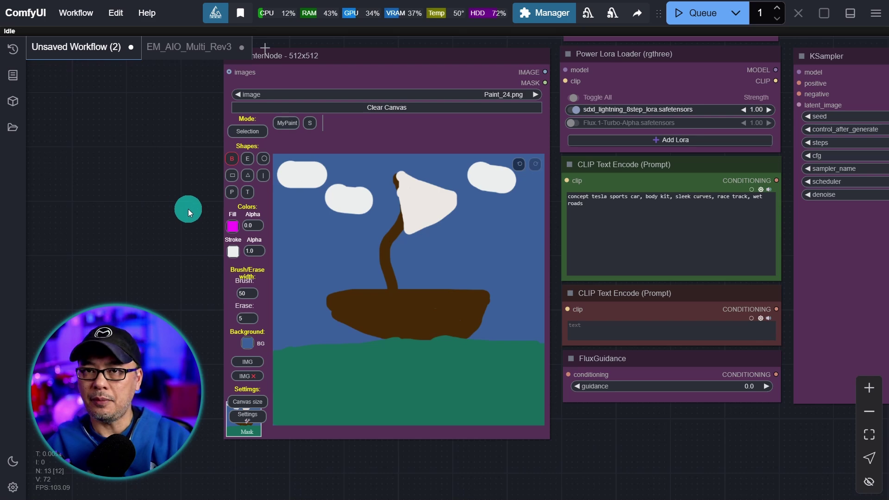
# Examine the painting workflow's checkpoint, image upscale, Power Lora Loader and KSampler nodes.
pyautogui.moveTo(182, 204); pyautogui.dragTo(202, 285)
pyautogui.moveTo(337, 94); pyautogui.dragTo(300, 123)
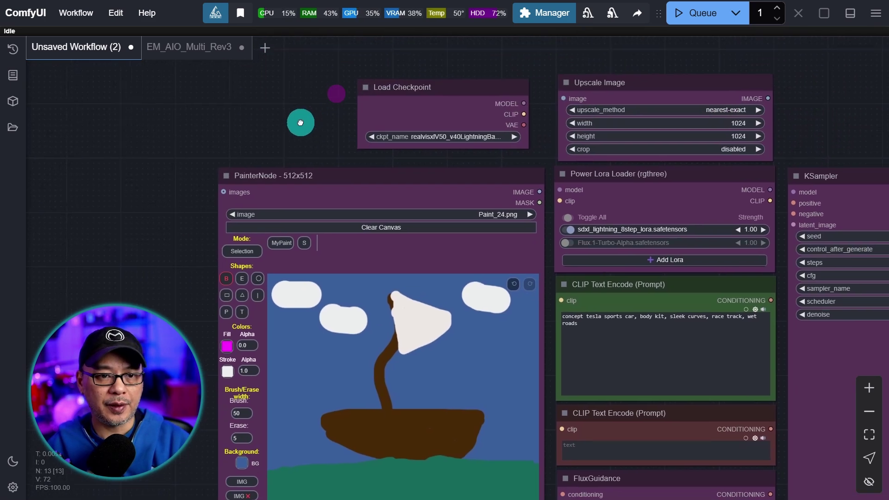
pyautogui.moveTo(816, 100); pyautogui.dragTo(762, 66)
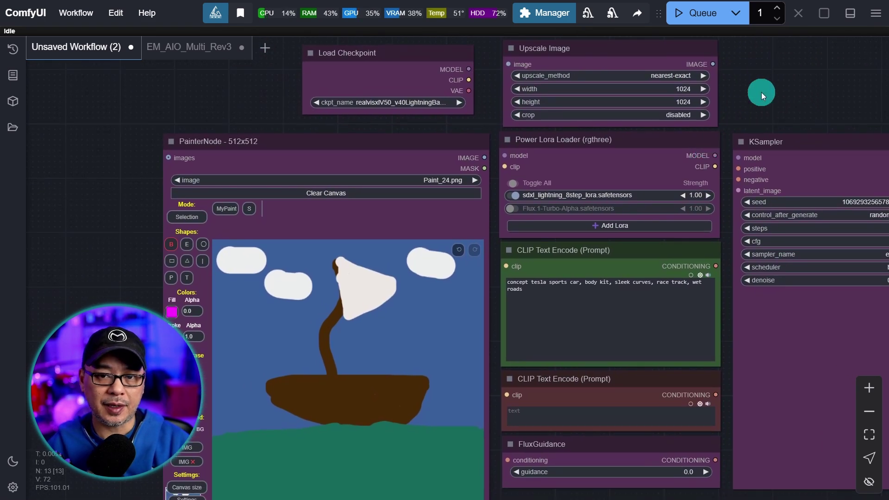
pyautogui.scroll(5, 762, 92)
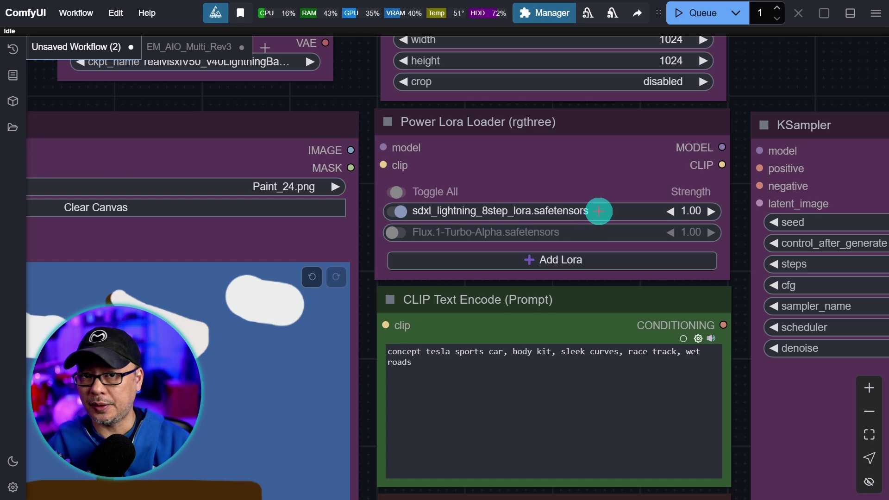
pyautogui.scroll(-6, 781, 90)
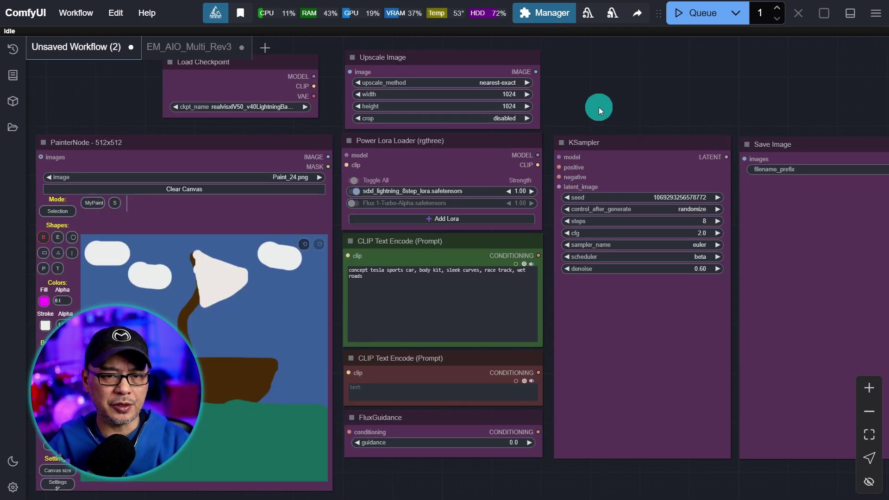
pyautogui.moveTo(599, 107); pyautogui.dragTo(679, 73)
# Replace the positive prompt with "sailboat in the ocean on a sunny day".
pyautogui.scroll(6, 556, 245)
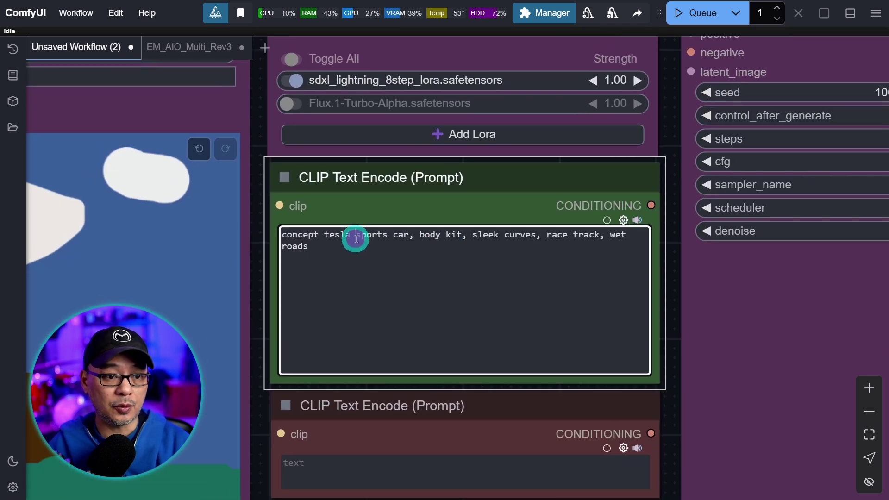
pyautogui.tripleClick(356, 238)
pyautogui.write('sailboat in the ocean on a sunny day')
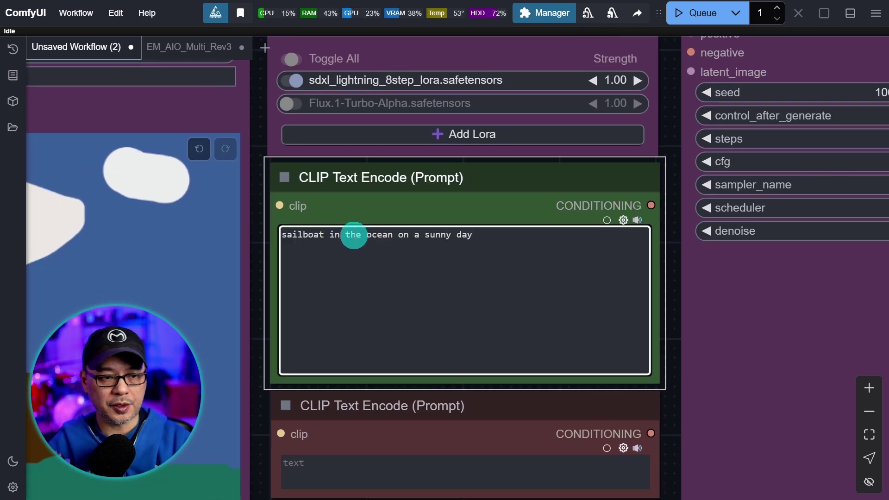
pyautogui.doubleClick(381, 237)
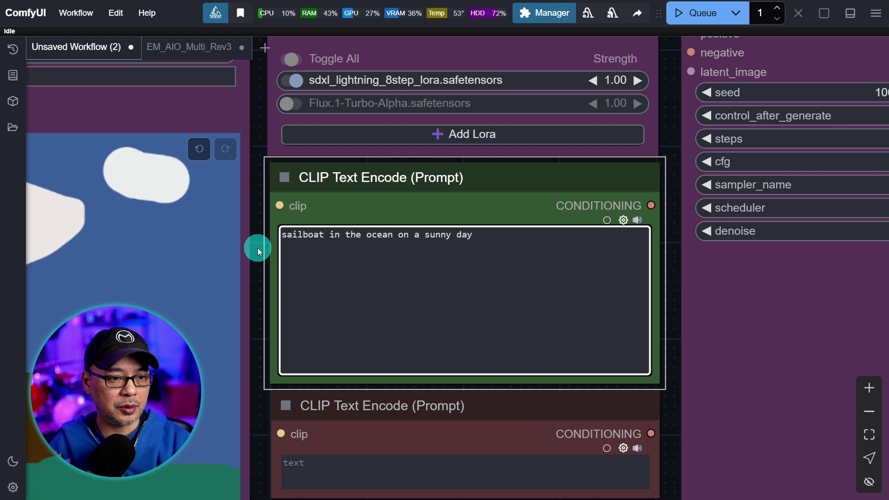
pyautogui.scroll(5, 259, 250)
pyautogui.scroll(-10, 281, 246)
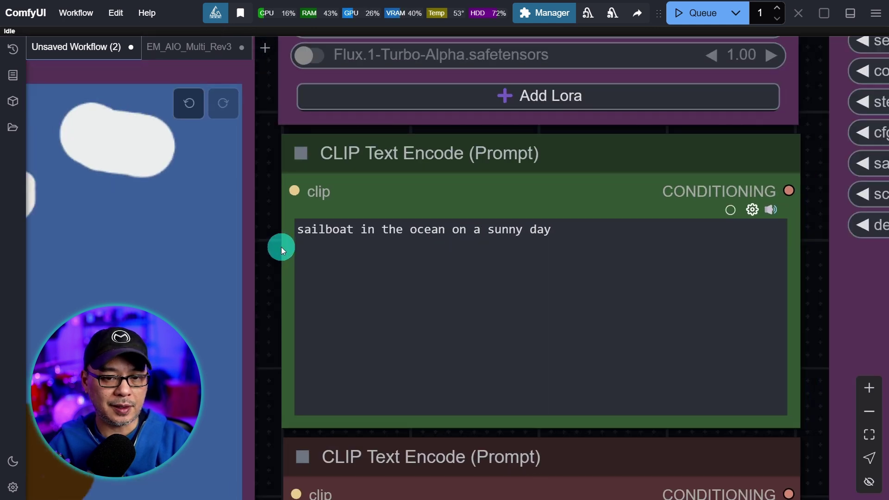
# Run the painting workflow with the current KSampler settings and inspect the generated sailboat in the sampler preview and saved image.
pyautogui.scroll(10, 675, 238)
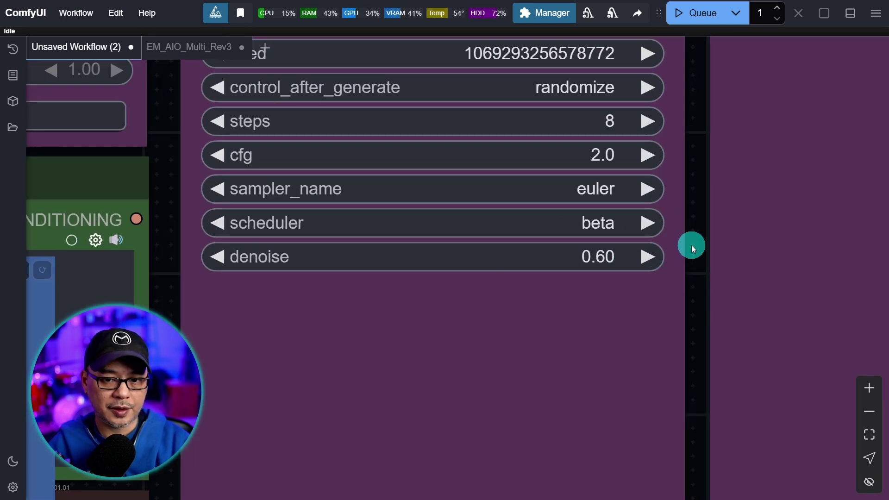
pyautogui.scroll(-9, 689, 249)
pyautogui.moveTo(658, 79); pyautogui.dragTo(631, 113)
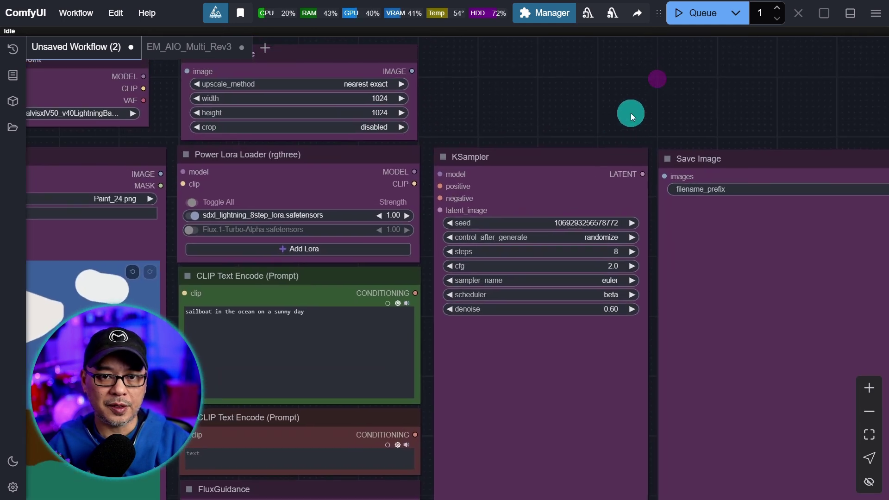
pyautogui.click(697, 14)
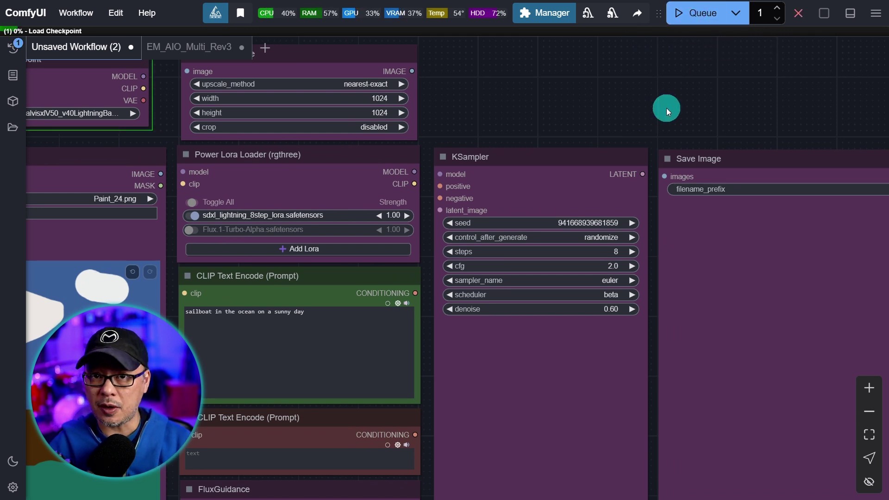
pyautogui.scroll(-3, 666, 108)
pyautogui.moveTo(667, 109); pyautogui.dragTo(609, 104)
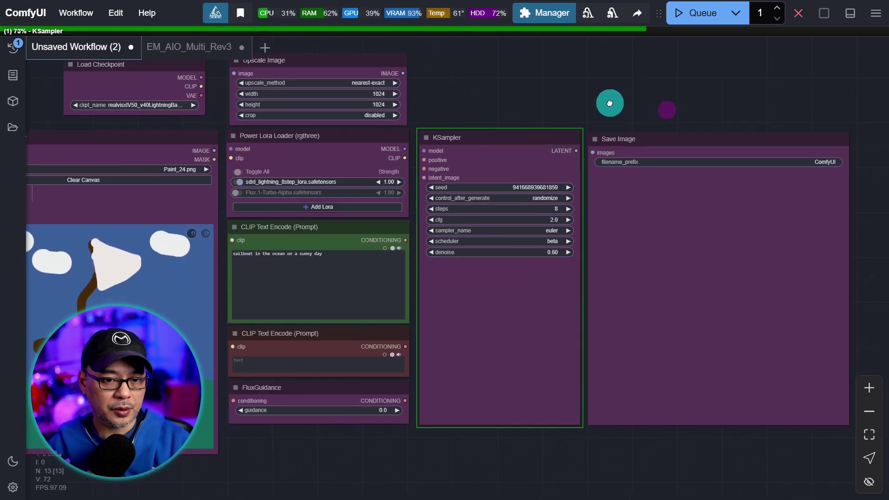
pyautogui.scroll(5, 525, 421)
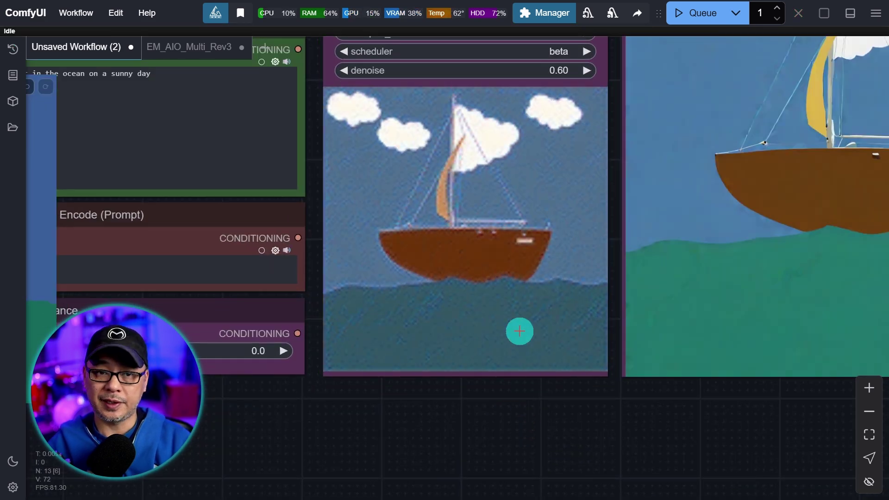
pyautogui.scroll(-3, 677, 403)
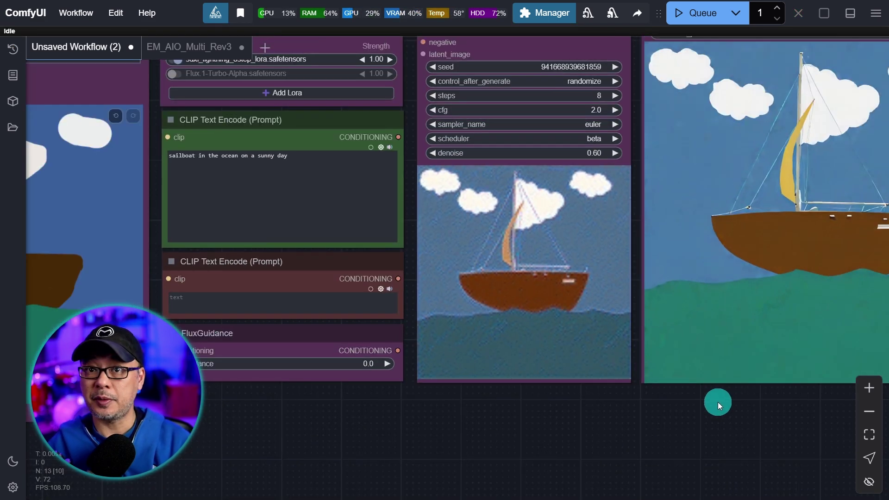
# Set the KSampler's denoise to 0.80 and queue the painting workflow.
pyautogui.moveTo(724, 403); pyautogui.dragTo(545, 451)
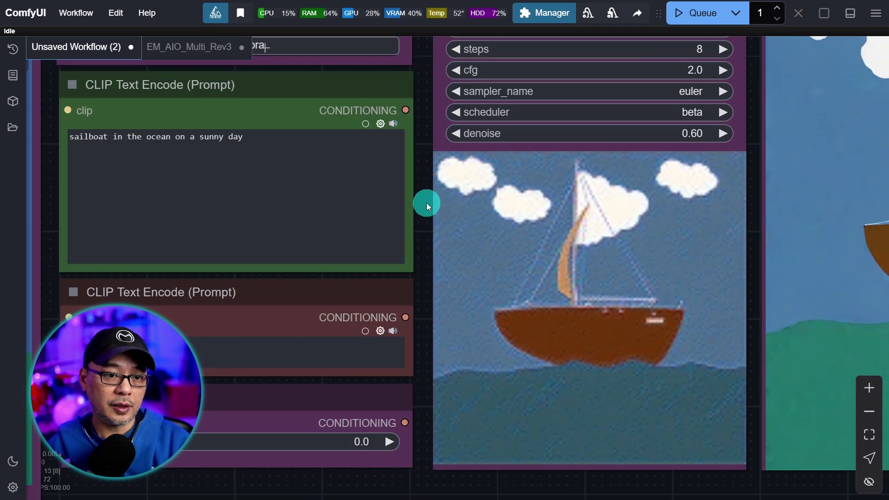
pyautogui.moveTo(427, 203); pyautogui.dragTo(415, 224)
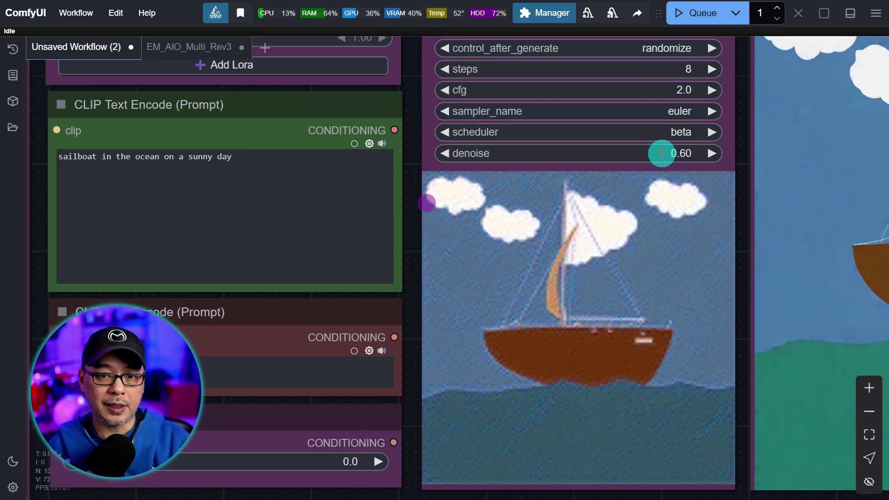
pyautogui.click(674, 153)
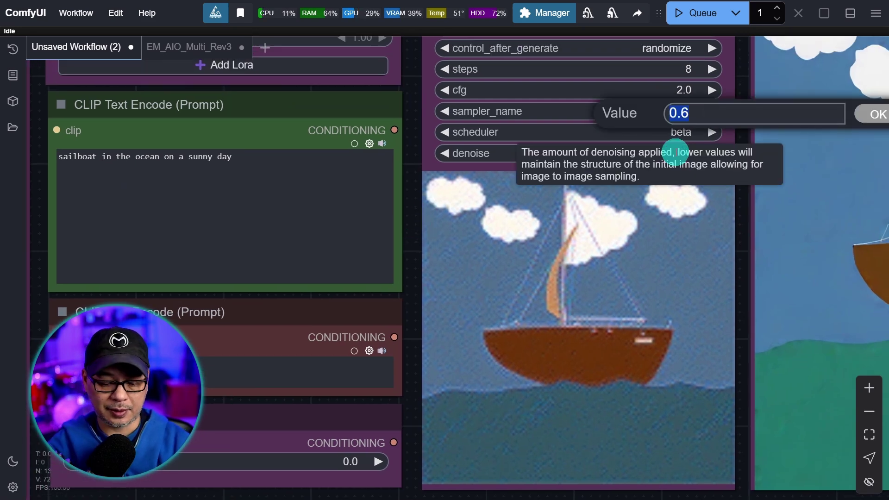
pyautogui.press('Return')
pyautogui.hotkey('ctrl', 'Return')
# Examine the sailboat generated from the painting in the KSampler preview and the Save Image node.
pyautogui.scroll(-5, 665, 411)
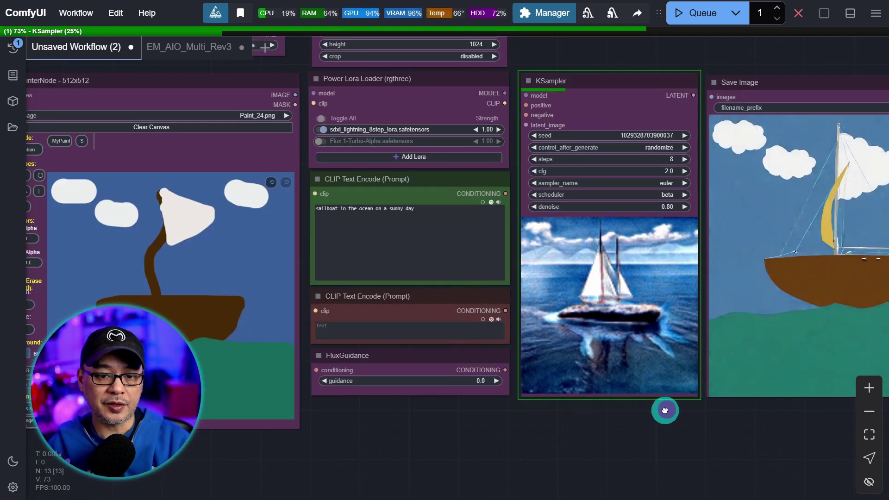
pyautogui.moveTo(665, 411); pyautogui.dragTo(535, 419)
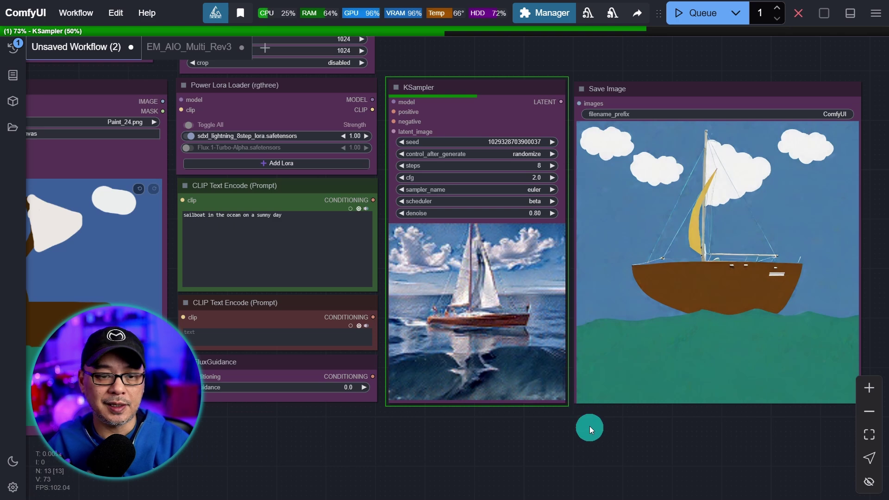
pyautogui.moveTo(588, 427); pyautogui.dragTo(556, 423)
pyautogui.scroll(5, 668, 402)
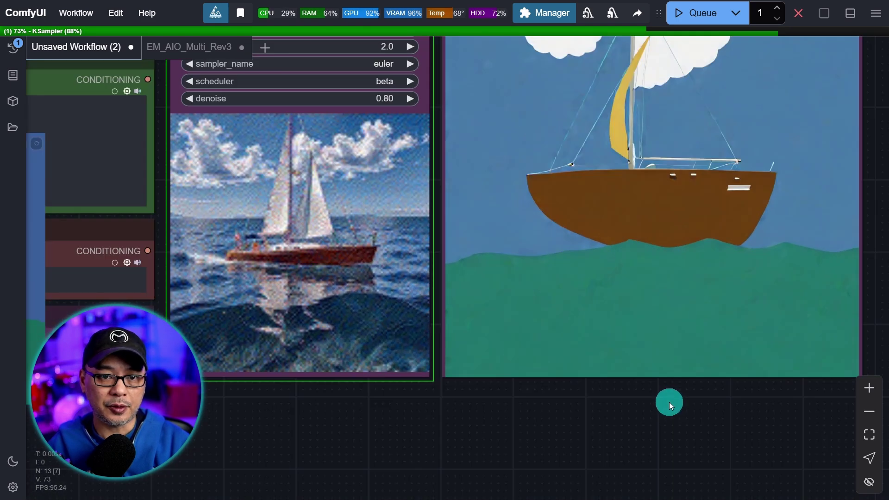
pyautogui.moveTo(593, 457); pyautogui.dragTo(601, 480)
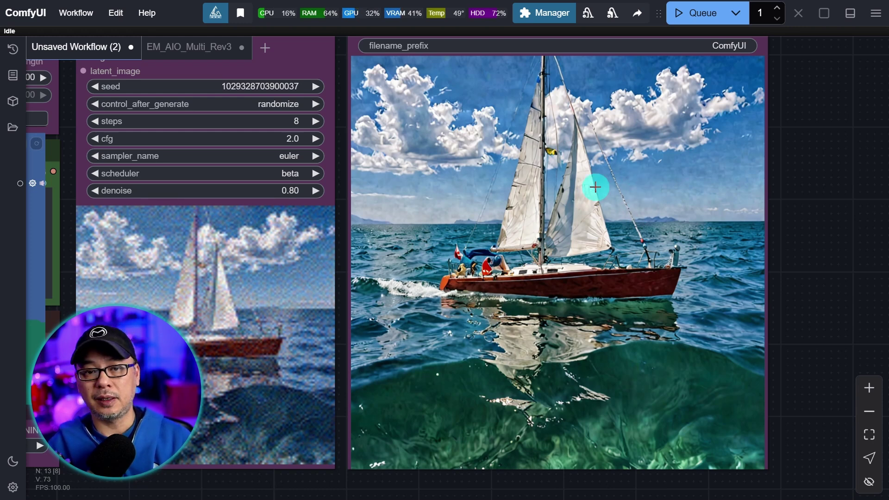
pyautogui.scroll(-2, 635, 237)
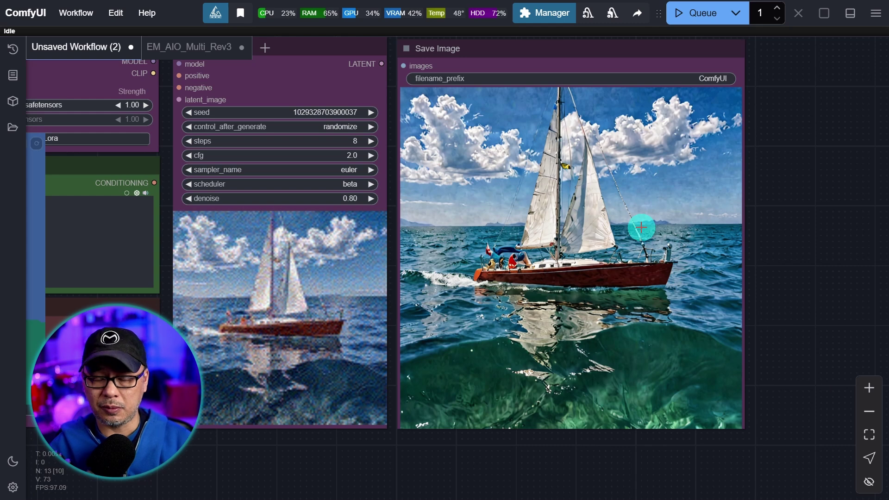
pyautogui.moveTo(338, 467); pyautogui.dragTo(557, 469)
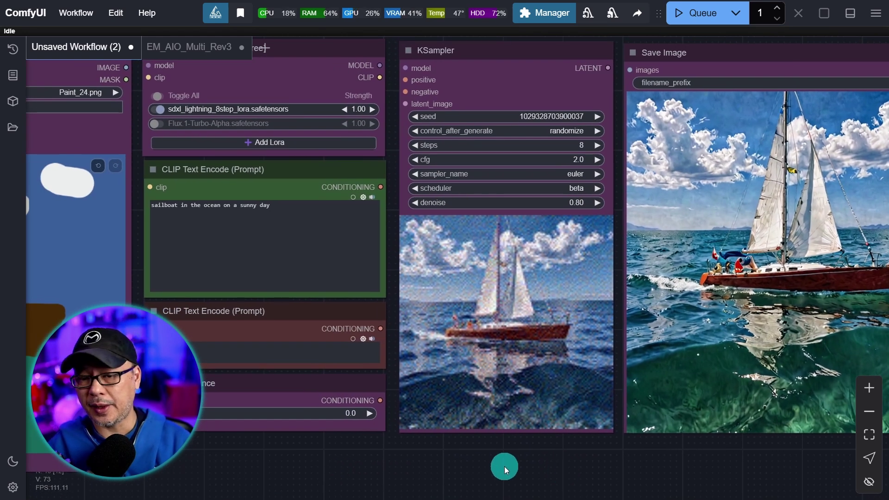
pyautogui.moveTo(509, 465)
pyautogui.mouseDown()
pyautogui.moveTo(483, 469)
pyautogui.moveTo(534, 467)
pyautogui.mouseUp()
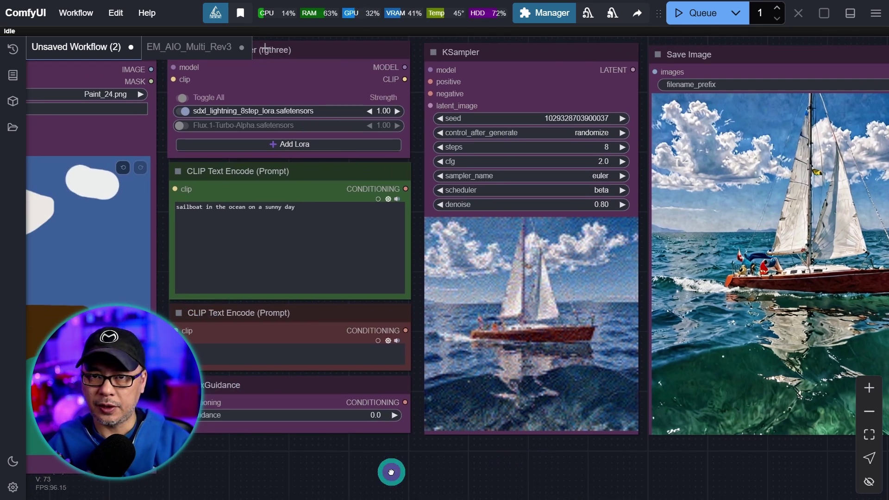
pyautogui.moveTo(391, 473); pyautogui.dragTo(292, 471)
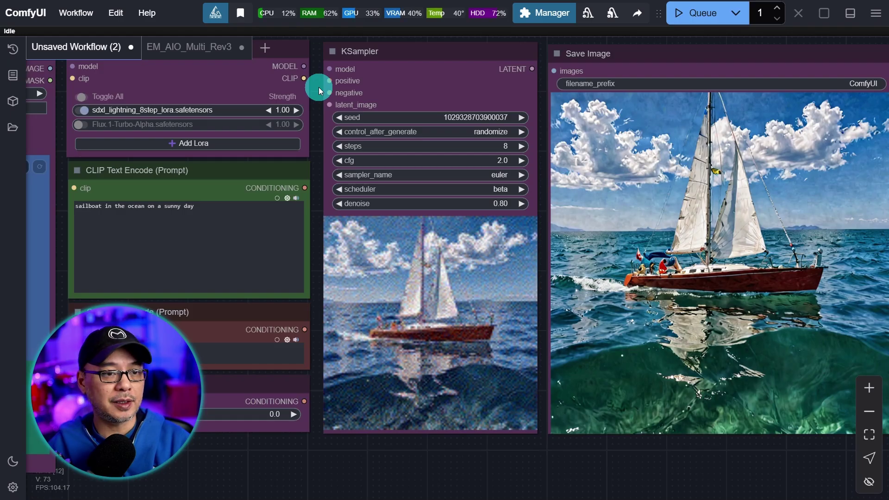
# Browse the addable nodes to the image category of AlekPet Nodes.
pyautogui.rightClick(319, 87)
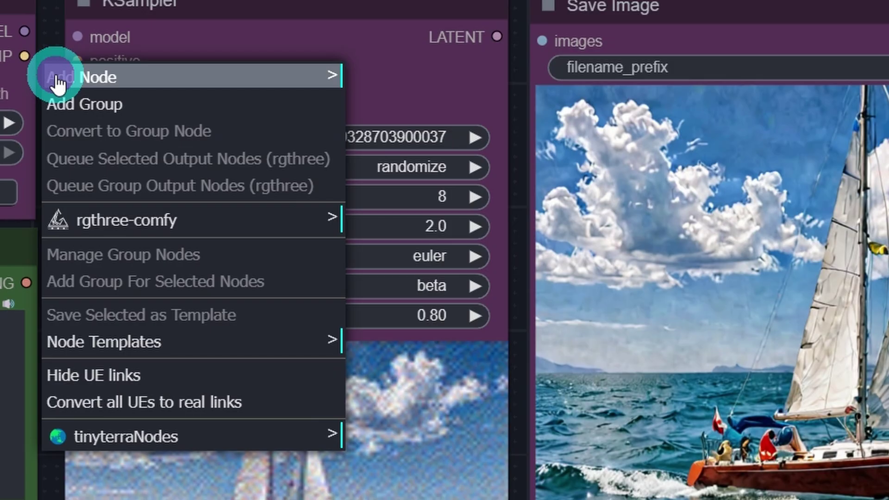
pyautogui.click(55, 82)
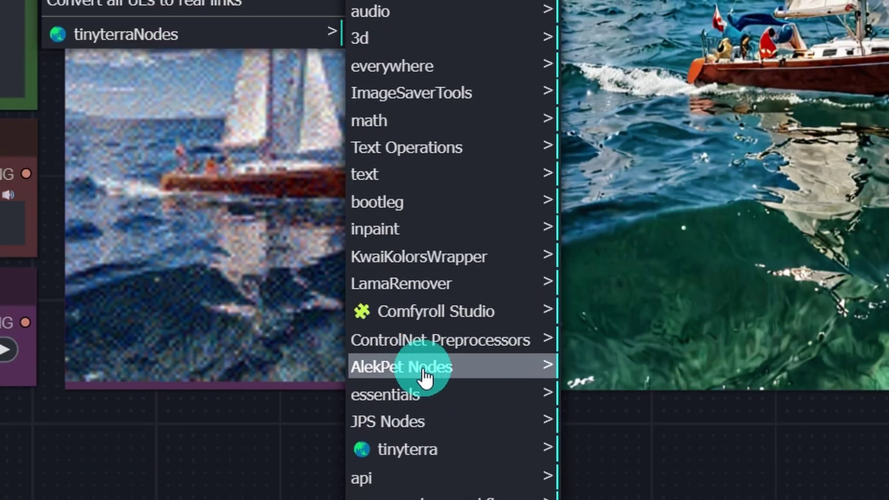
pyautogui.click(423, 374)
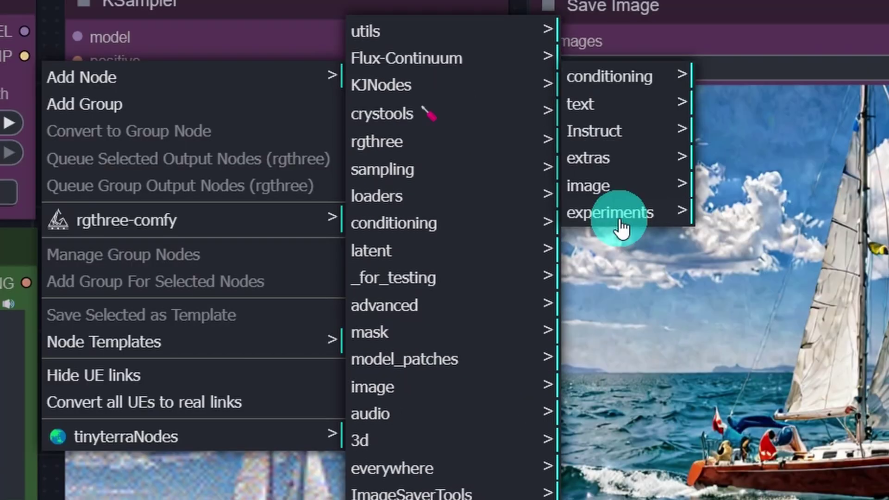
pyautogui.click(610, 191)
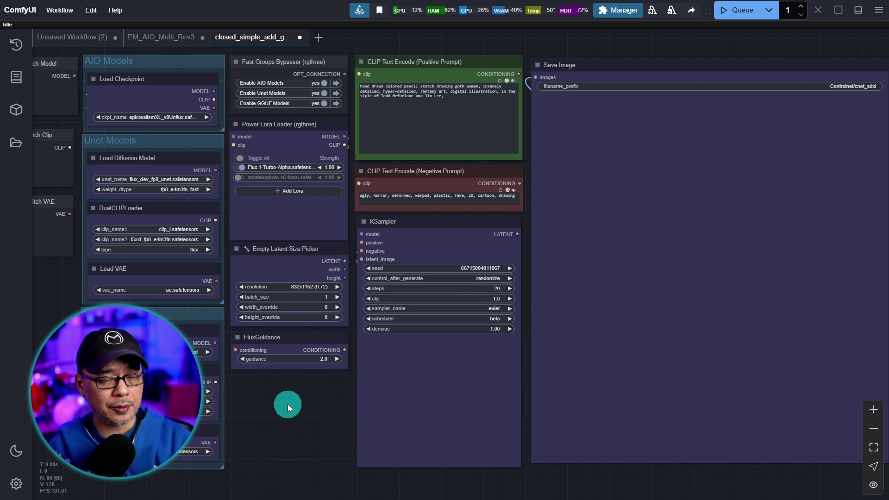
# Examine the prompt, Save Image, Fast Groups Bypasser and Power Lora Loader nodes in the model-switching workflow.
pyautogui.moveTo(336, 394); pyautogui.dragTo(315, 390)
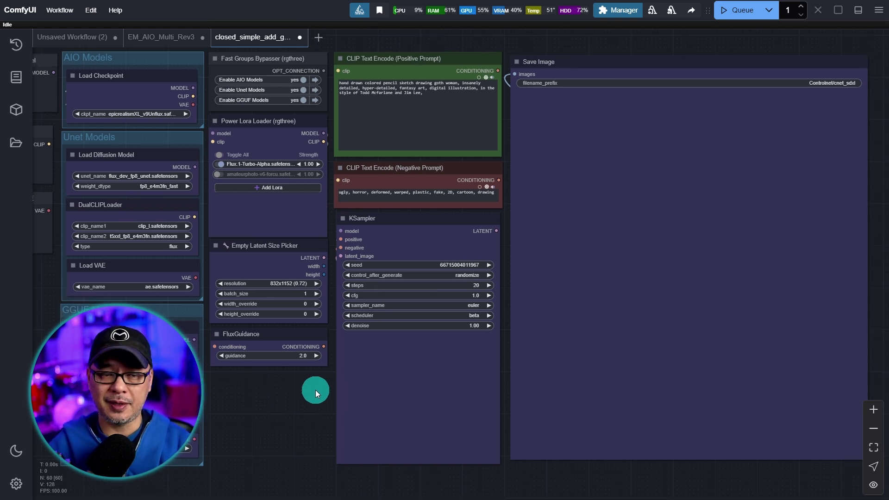
pyautogui.moveTo(302, 403); pyautogui.dragTo(338, 417)
pyautogui.scroll(5, 537, 64)
pyautogui.scroll(4, 538, 63)
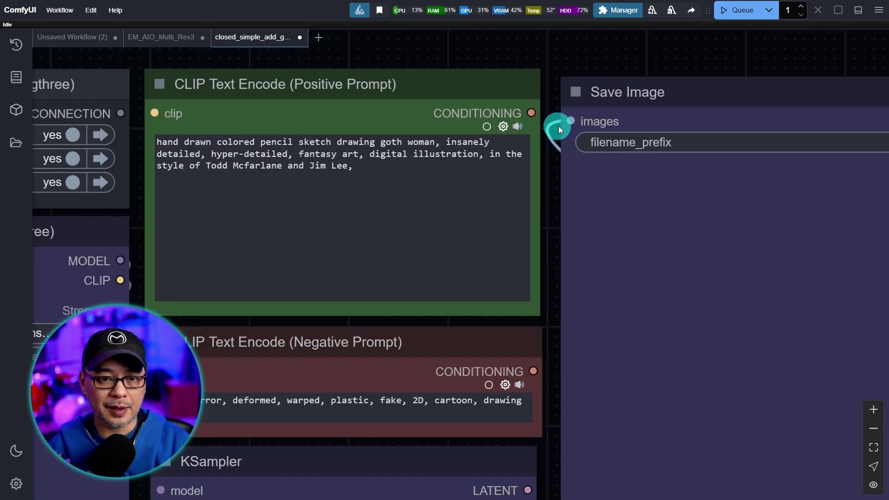
pyautogui.scroll(-4, 538, 146)
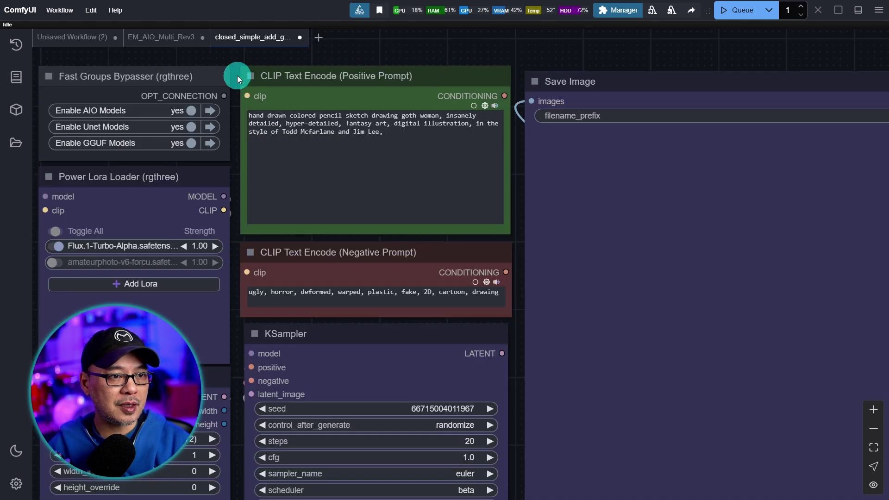
pyautogui.moveTo(230, 59); pyautogui.dragTo(553, 70)
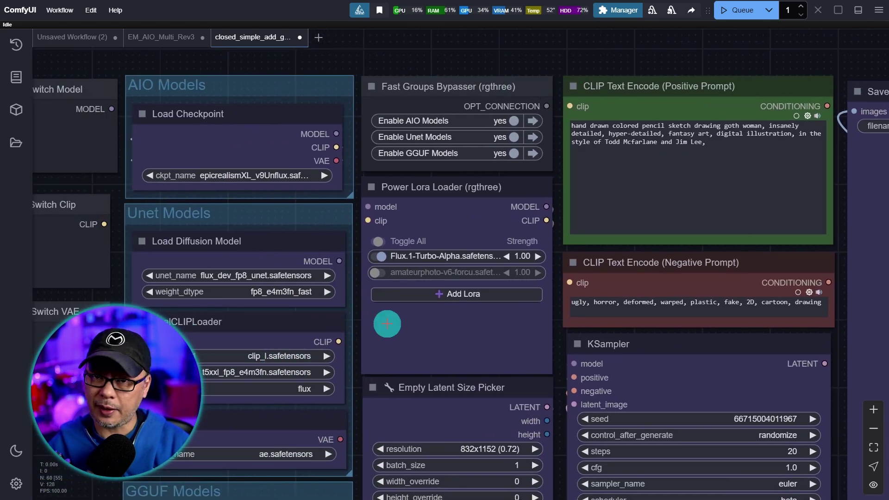
pyautogui.moveTo(419, 55); pyautogui.dragTo(510, 58)
pyautogui.scroll(-4, 510, 58)
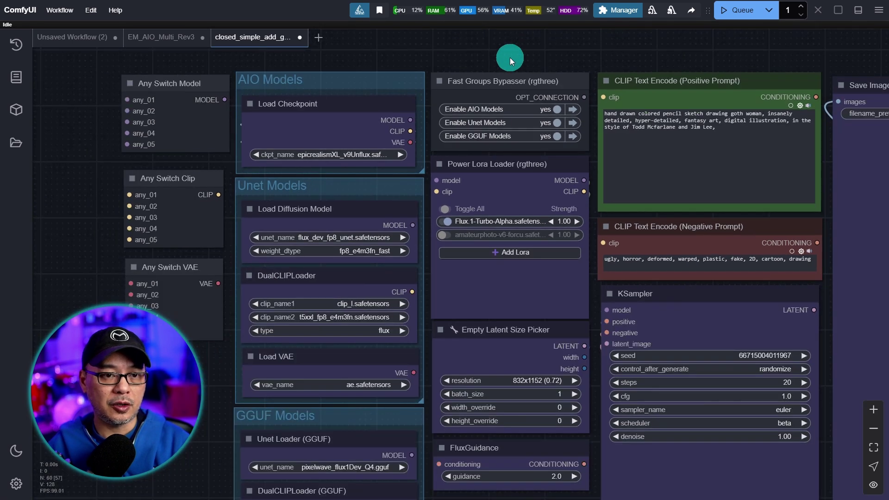
# Examine the loader nodes inside the AIO, Unet and GGUF Models groups.
pyautogui.scroll(4, 510, 58)
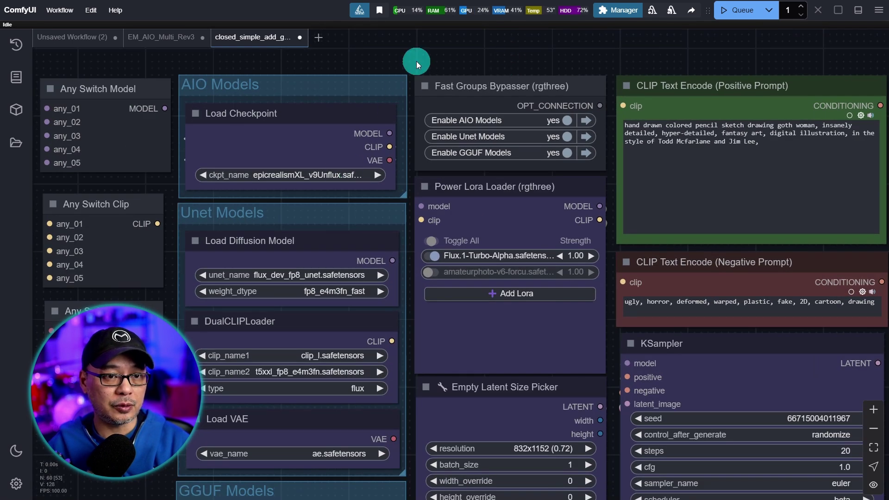
pyautogui.moveTo(416, 61); pyautogui.dragTo(461, 45)
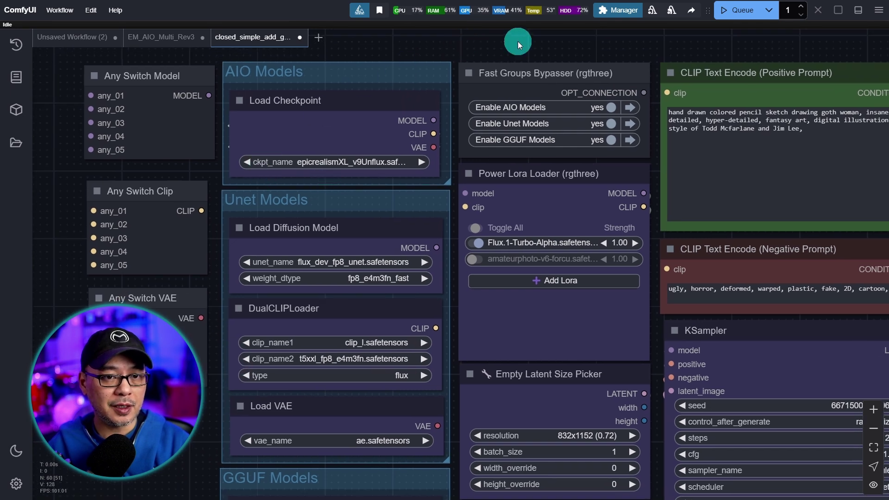
pyautogui.moveTo(247, 441); pyautogui.dragTo(269, 343)
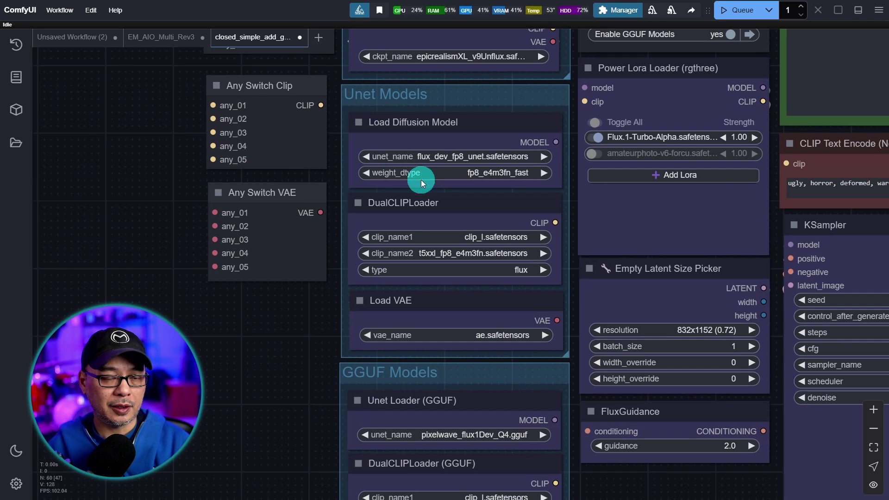
pyautogui.scroll(2, 453, 111)
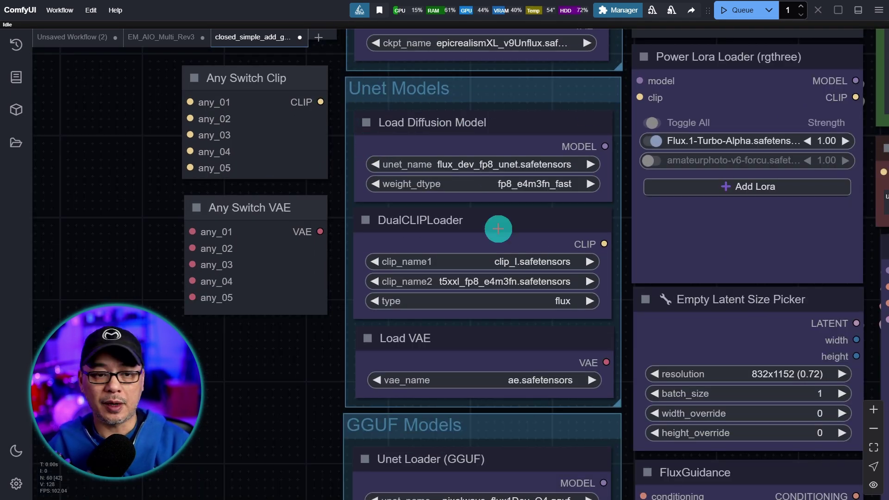
pyautogui.moveTo(271, 393); pyautogui.dragTo(273, 369)
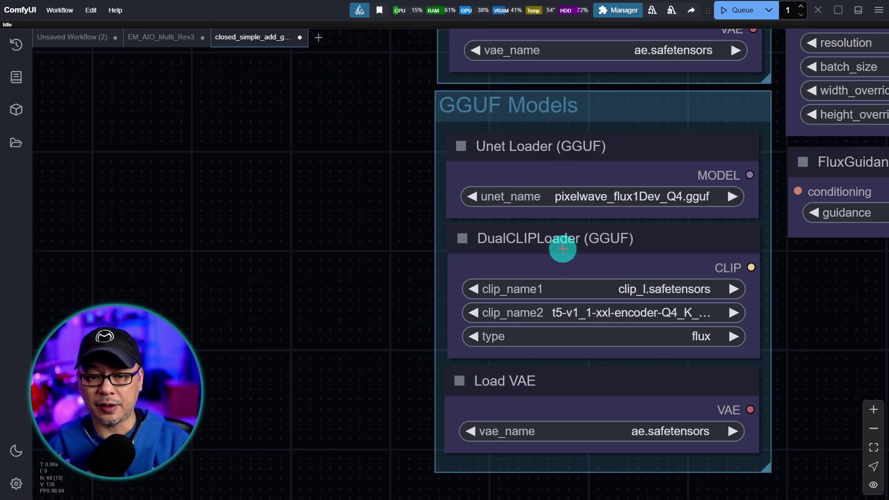
pyautogui.scroll(-1, 336, 222)
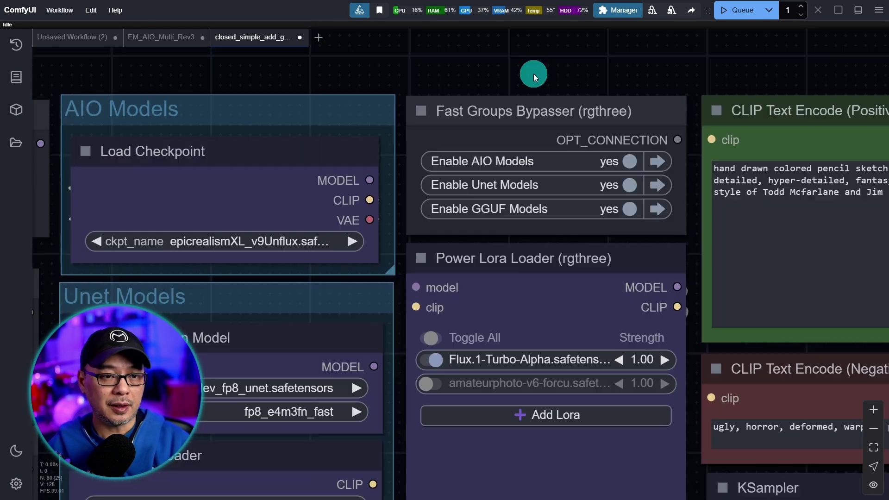
# Bypass the Unet Models and GGUF Models groups and view the checkpoints available in the Load Checkpoint node.
pyautogui.scroll(1, 533, 75)
pyautogui.scroll(-1, 532, 75)
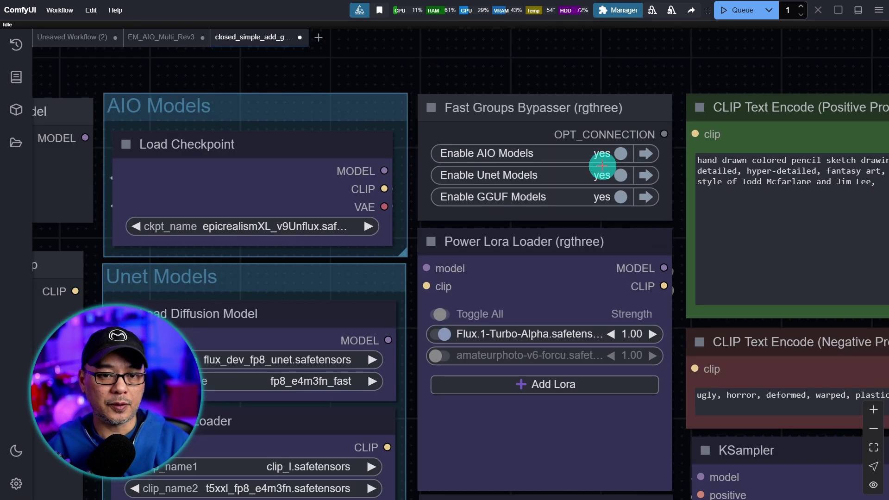
pyautogui.click(617, 175)
pyautogui.click(619, 197)
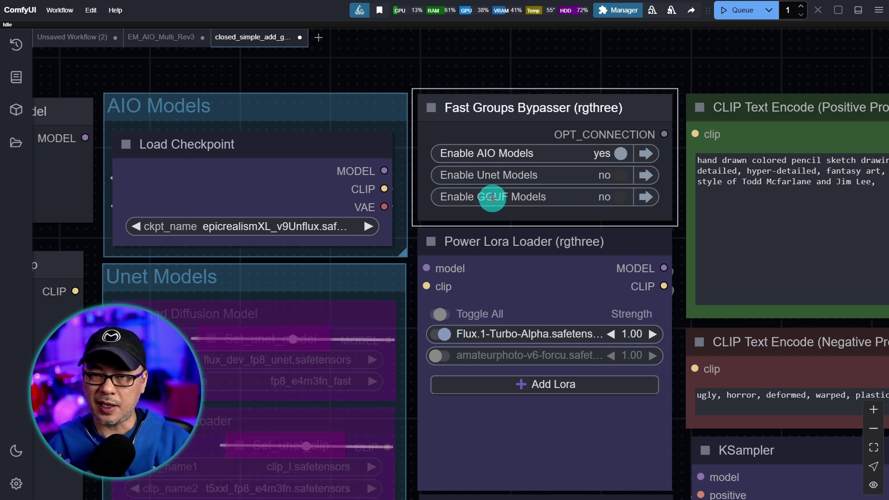
pyautogui.click(304, 227)
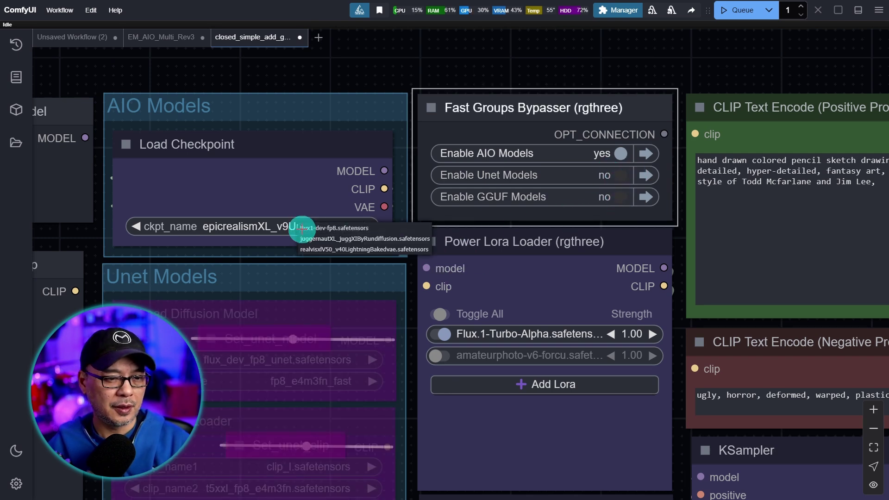
pyautogui.click(506, 50)
pyautogui.scroll(-5, 518, 58)
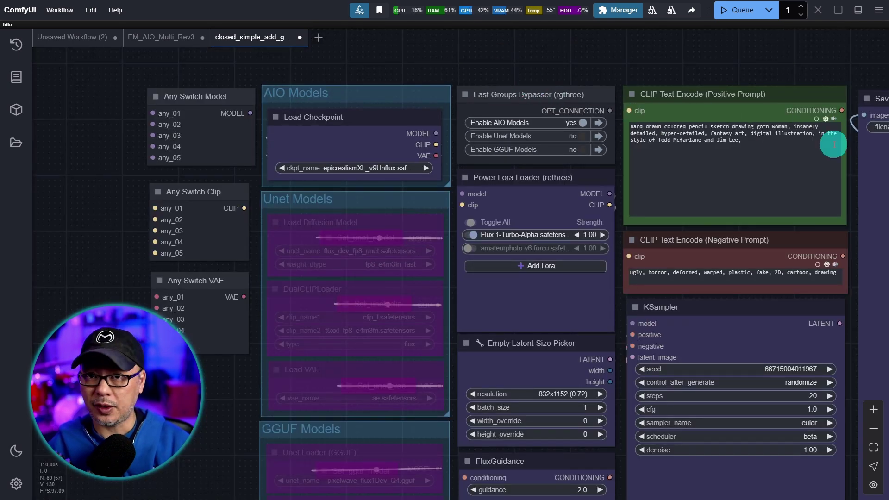
# Enable the GGUF Models group, bypass the AIO Models group, and view the models available in the GGUF Unet Loader.
pyautogui.scroll(3, 561, 65)
pyautogui.scroll(3, 561, 65)
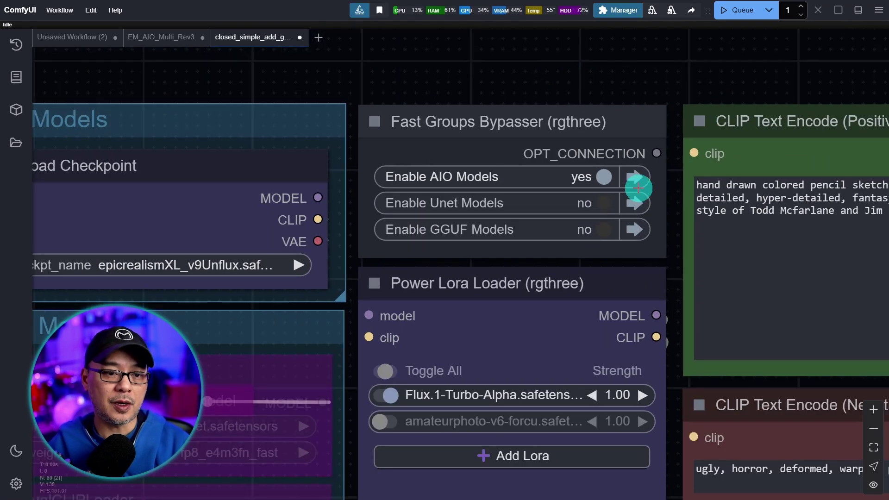
pyautogui.click(605, 229)
pyautogui.click(604, 177)
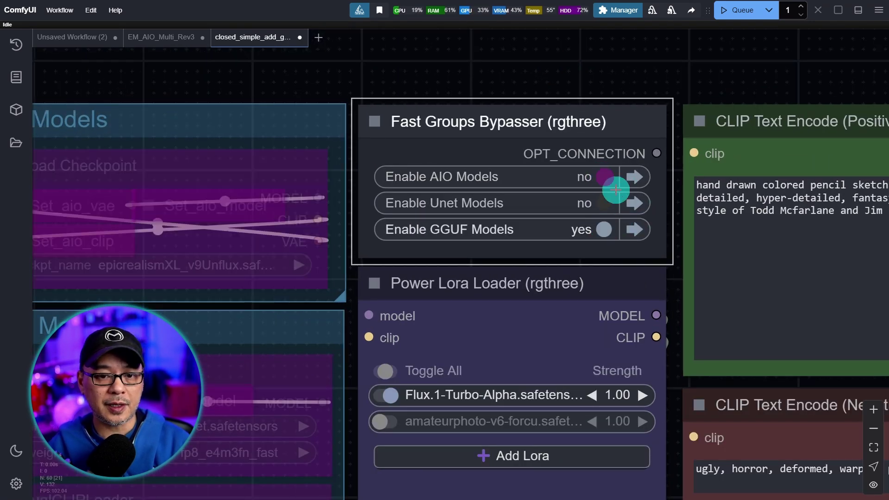
pyautogui.click(635, 229)
pyautogui.click(508, 173)
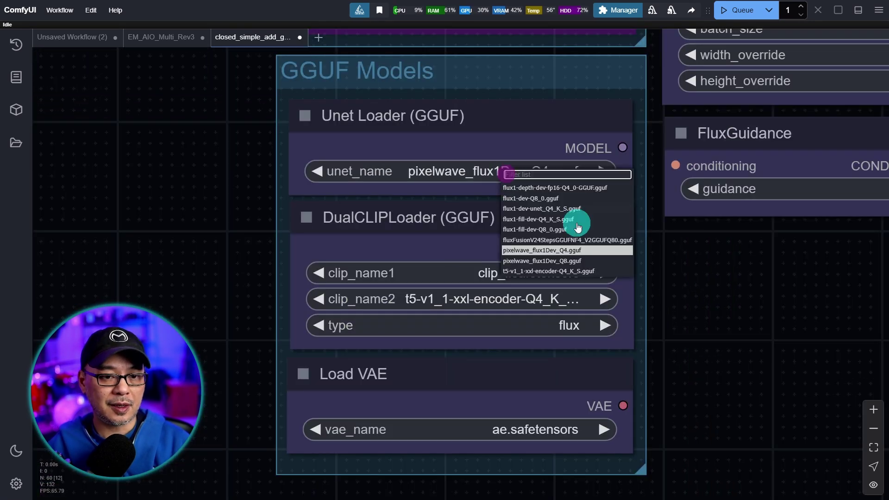
pyautogui.click(718, 283)
# Select the Any Switch Model node beside the AIO Models group.
pyautogui.scroll(-8, 731, 285)
pyautogui.moveTo(764, 302); pyautogui.dragTo(659, 357)
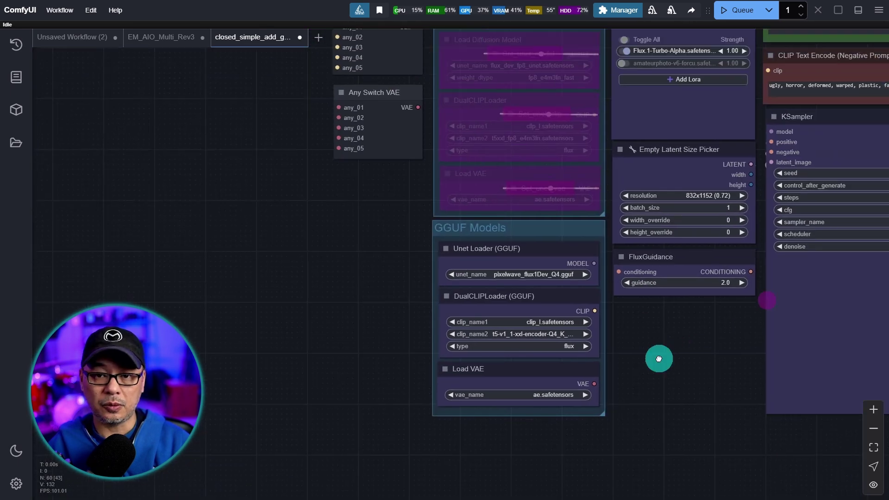
pyautogui.click(560, 93)
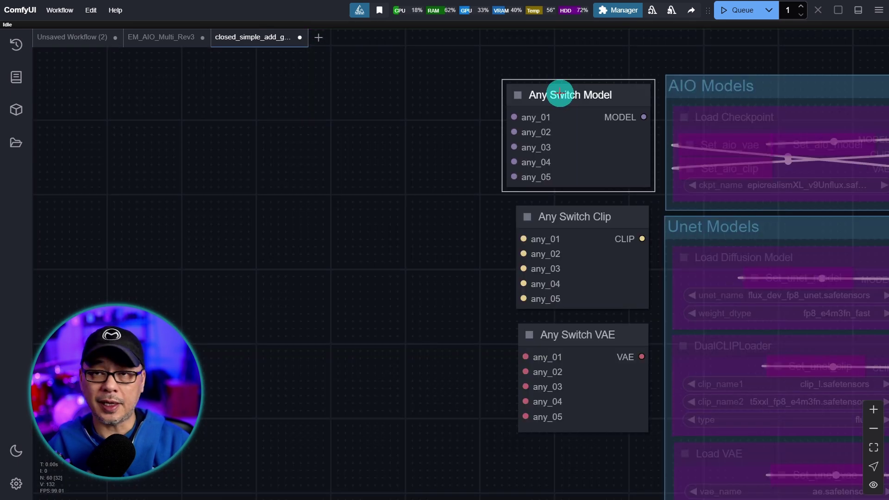
# Move the Any Switch Model node aside, then expand and spread out the collapsed Get_aio_model and Get_gguf_model nodes hidden behind it.
pyautogui.moveTo(561, 94); pyautogui.dragTo(263, 120)
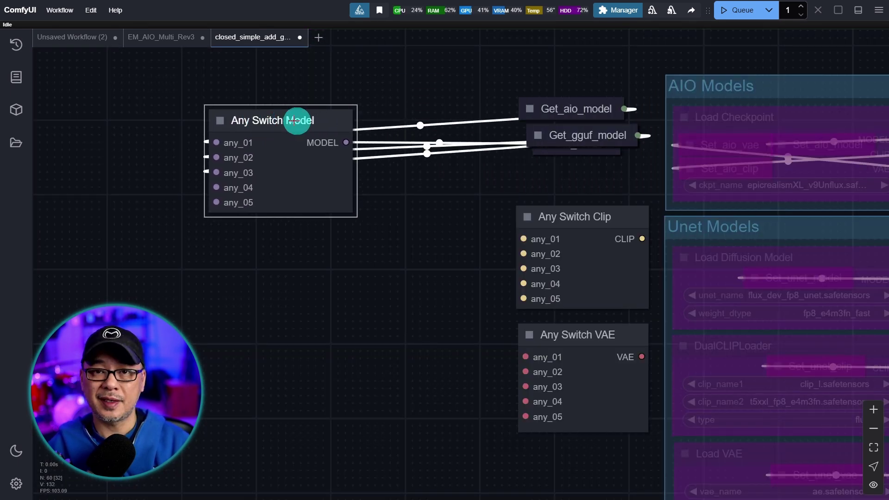
pyautogui.click(530, 110)
pyautogui.moveTo(540, 109); pyautogui.dragTo(430, 60)
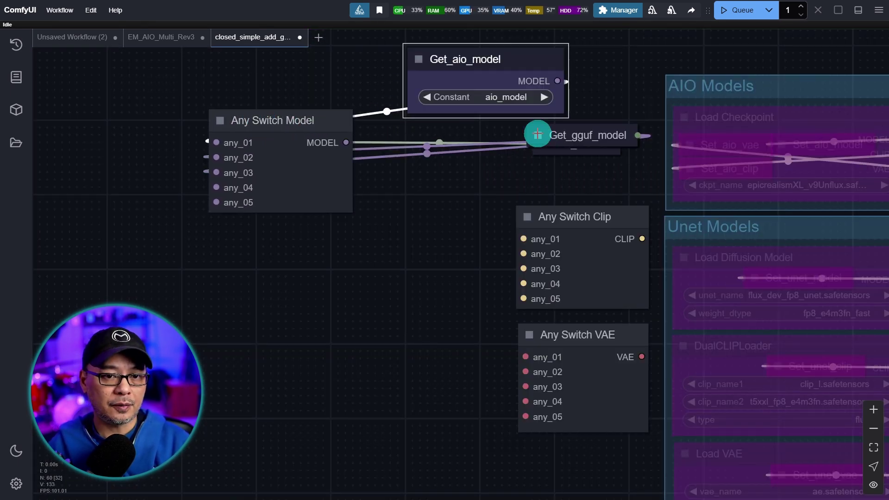
pyautogui.click(538, 135)
pyautogui.moveTo(576, 135); pyautogui.dragTo(432, 161)
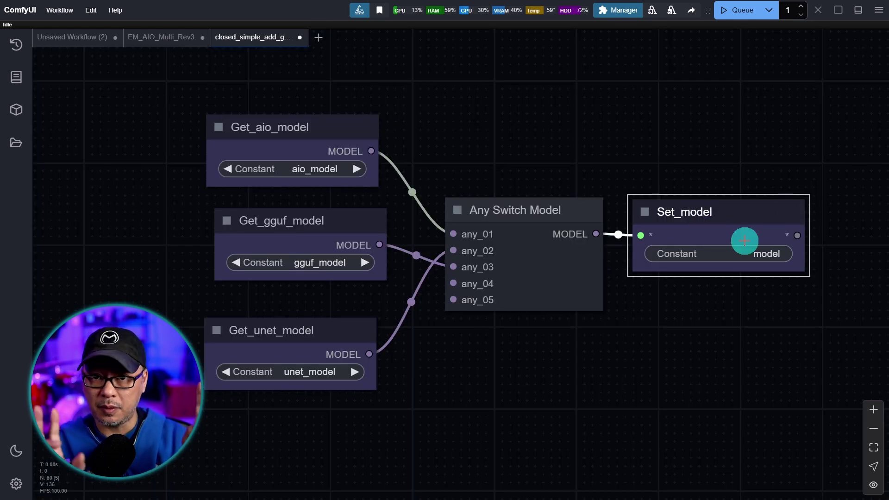
# Examine how the Get_aio_model, Get_gguf_model and Get_unet_model nodes connect to the Any Switch Model inputs.
pyautogui.moveTo(336, 225); pyautogui.dragTo(341, 229)
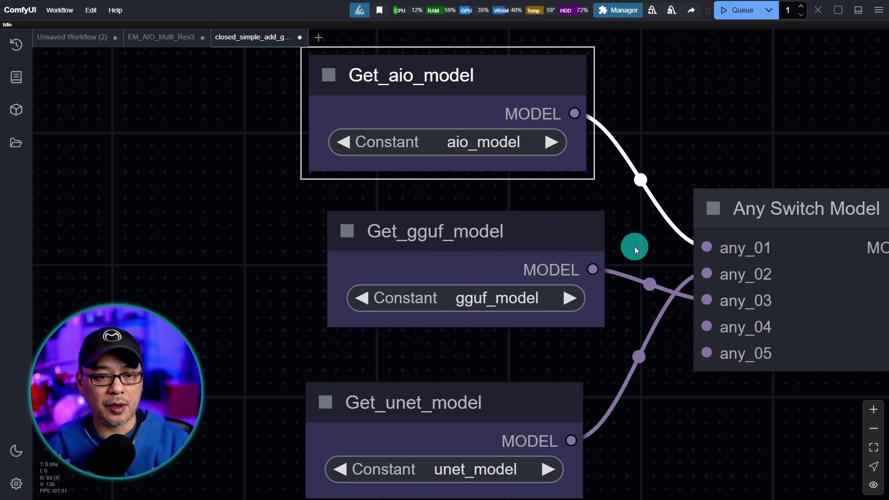
pyautogui.moveTo(635, 247); pyautogui.dragTo(621, 168)
pyautogui.scroll(3, 495, 277)
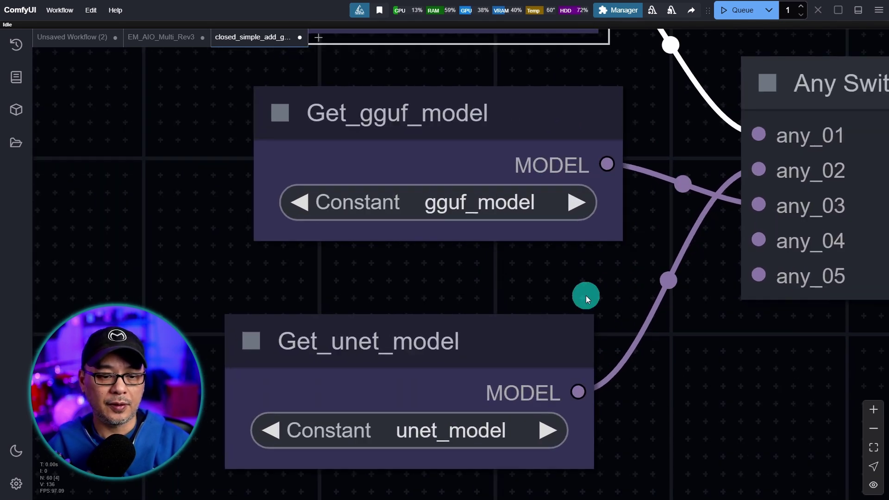
pyautogui.moveTo(585, 296); pyautogui.dragTo(605, 183)
pyautogui.scroll(-5, 723, 259)
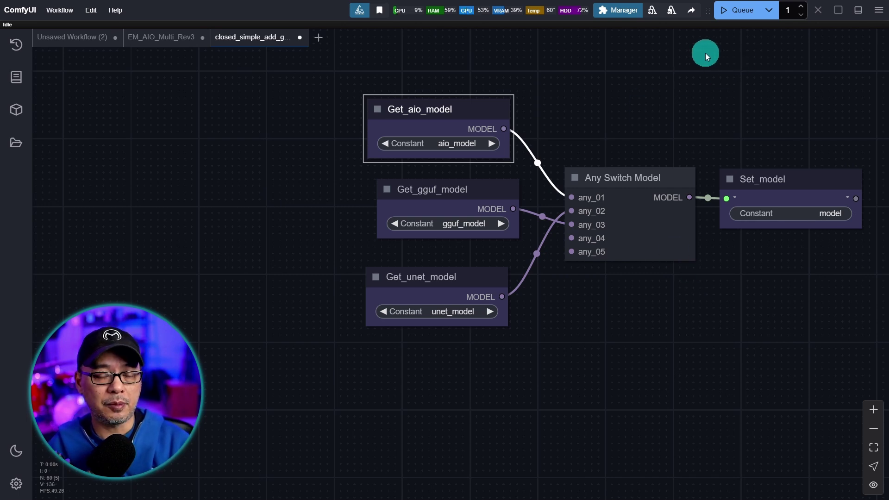
# Search the Custom Nodes Manager for kjnodes and view the KJNodes for ComfyUI entry.
pyautogui.click(620, 14)
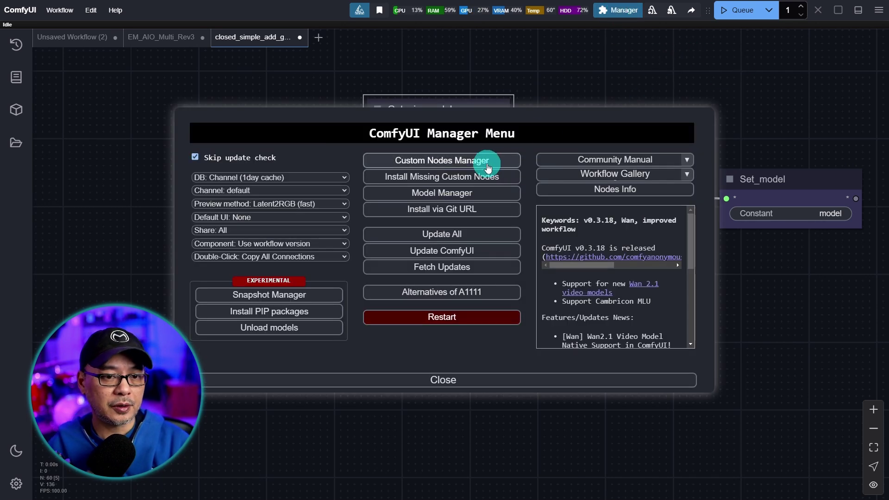
pyautogui.click(522, 161)
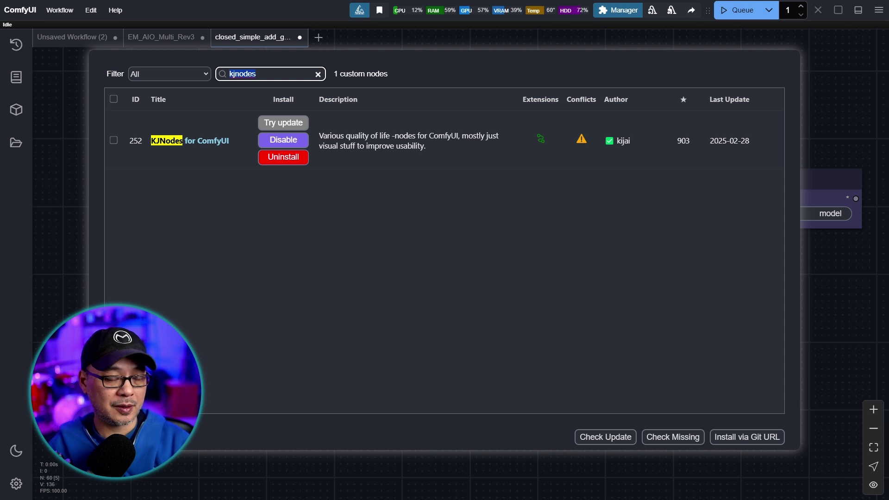
pyautogui.press('Escape')
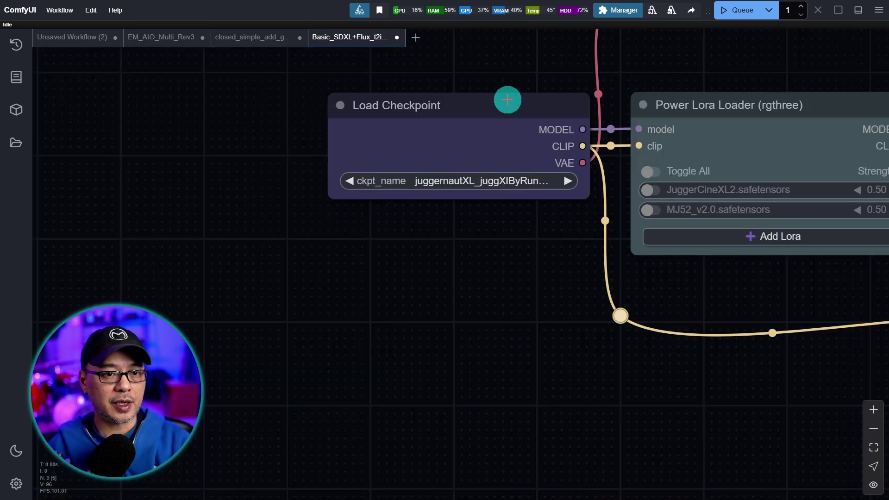
# Move the Load Checkpoint node away from the Power Lora Loader in the Basic_SDXL+Flux workflow and remove its output links.
pyautogui.moveTo(508, 99); pyautogui.dragTo(199, 117)
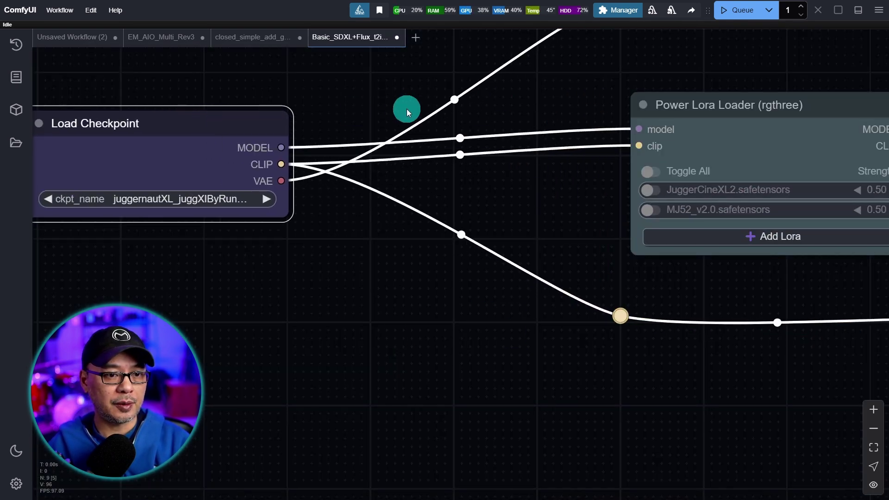
pyautogui.moveTo(407, 113); pyautogui.dragTo(393, 218)
pyautogui.moveTo(624, 233); pyautogui.dragTo(595, 234)
pyautogui.moveTo(624, 249); pyautogui.dragTo(542, 242)
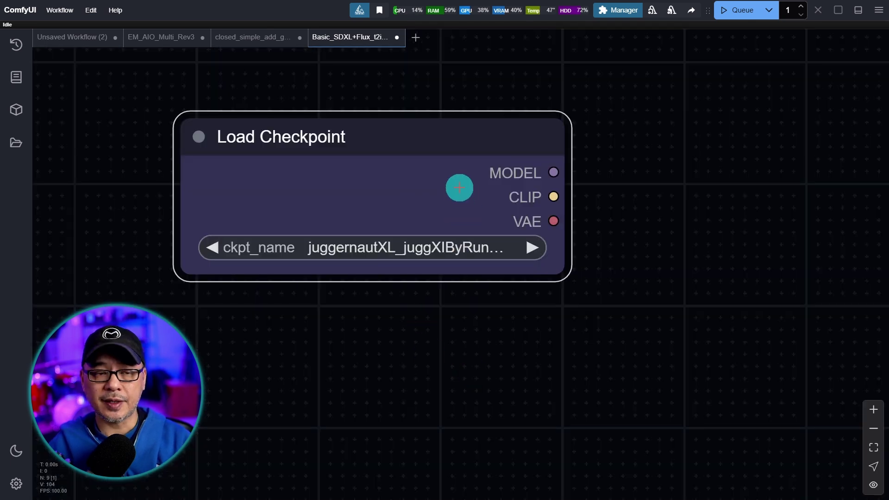
# Browse the KJNodes category of addable nodes and view the Load Checkpoint node's own options.
pyautogui.rightClick(247, 73)
pyautogui.click(296, 73)
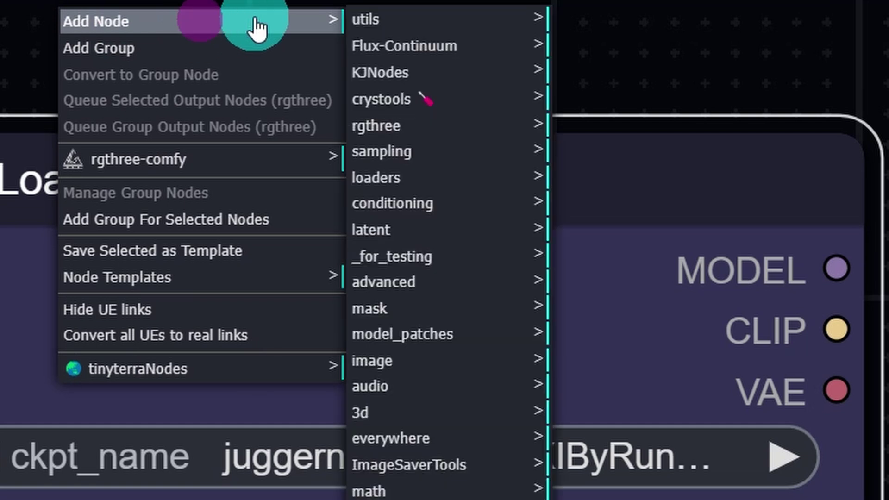
pyautogui.click(434, 74)
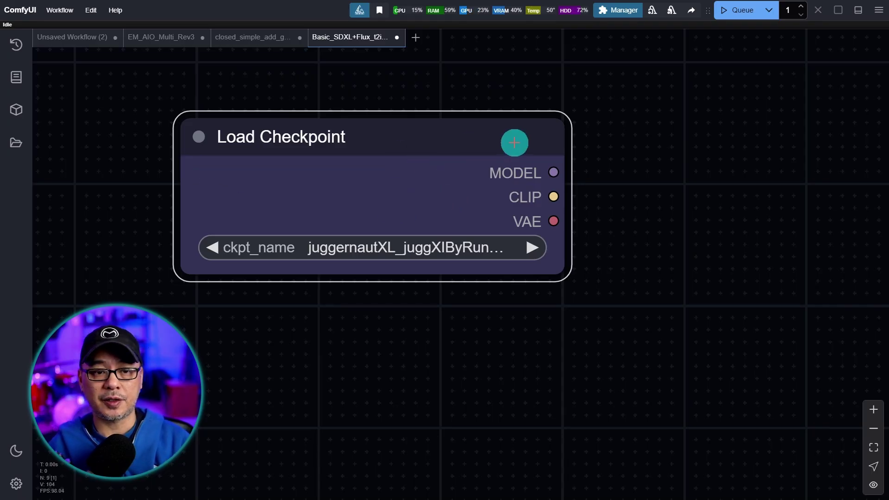
pyautogui.rightClick(464, 163)
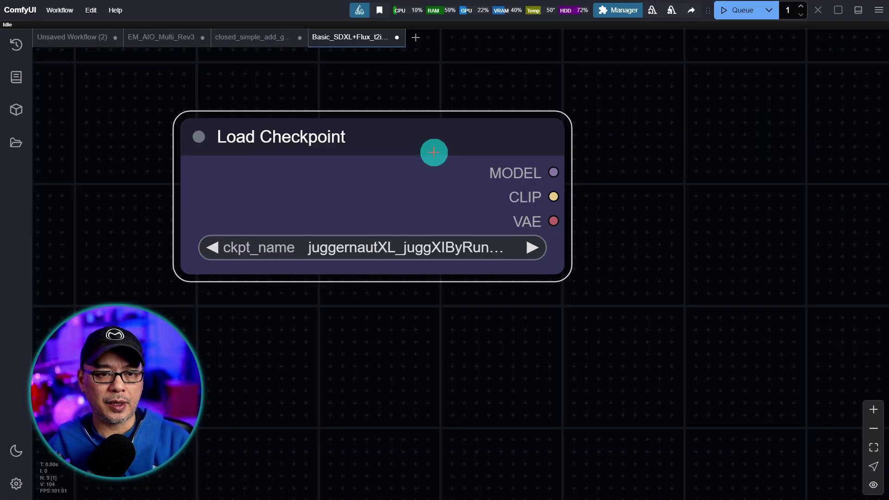
# Add a SetNode beside Load Checkpoint with the constant model and connect the MODEL output to it.
pyautogui.rightClick(433, 152)
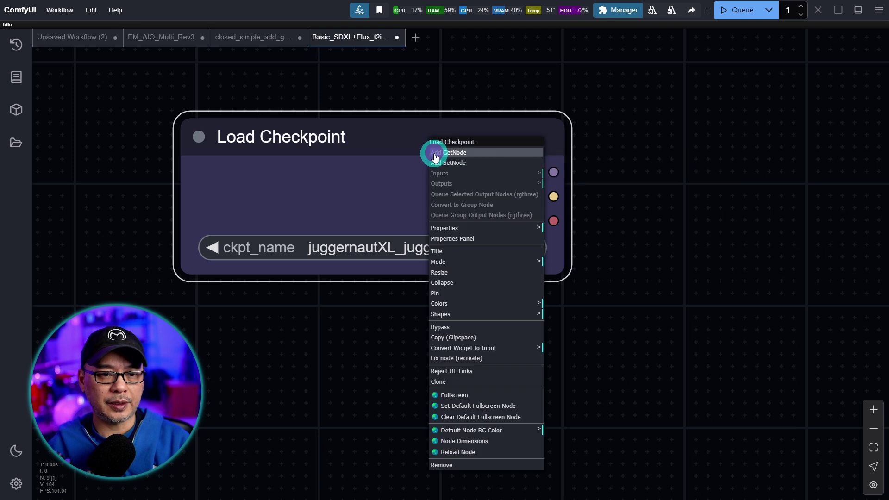
pyautogui.click(483, 166)
pyautogui.click(482, 134)
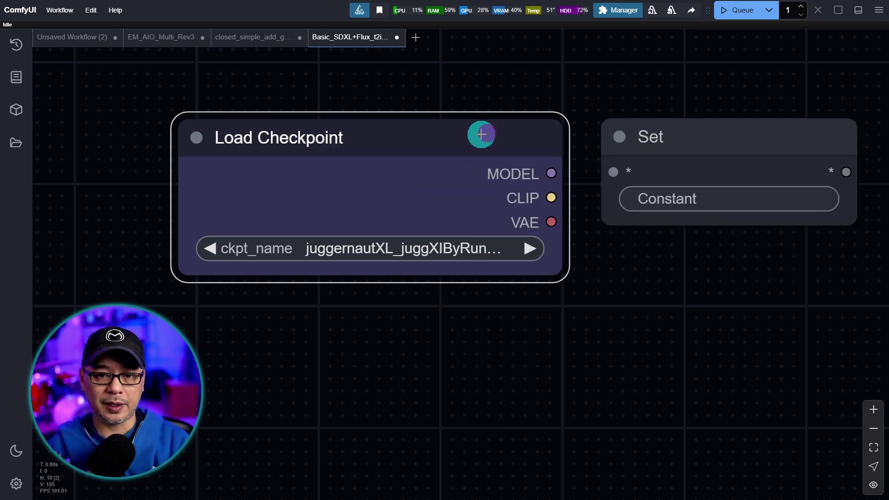
pyautogui.click(678, 167)
pyautogui.click(707, 199)
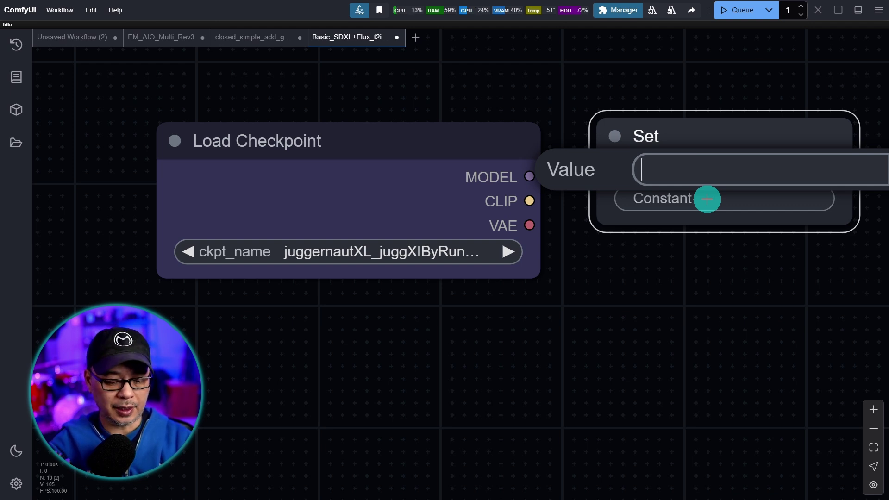
pyautogui.write('model')
pyautogui.press('Return')
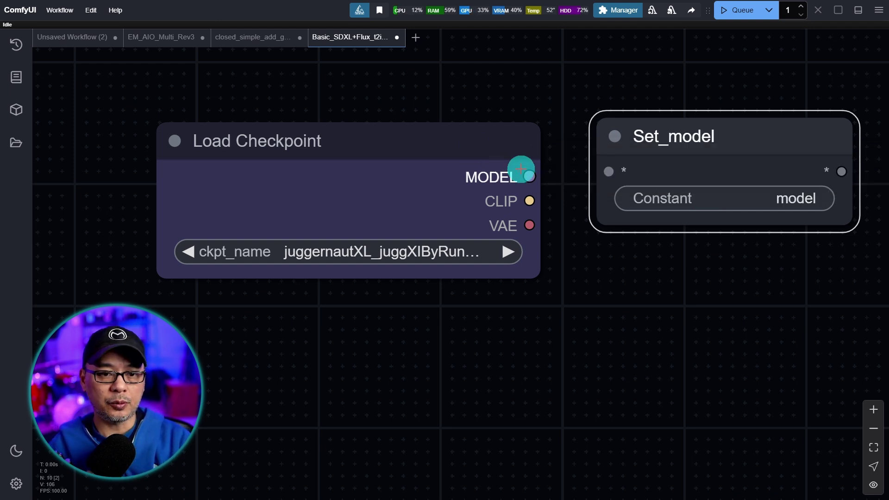
pyautogui.moveTo(531, 179); pyautogui.dragTo(609, 172)
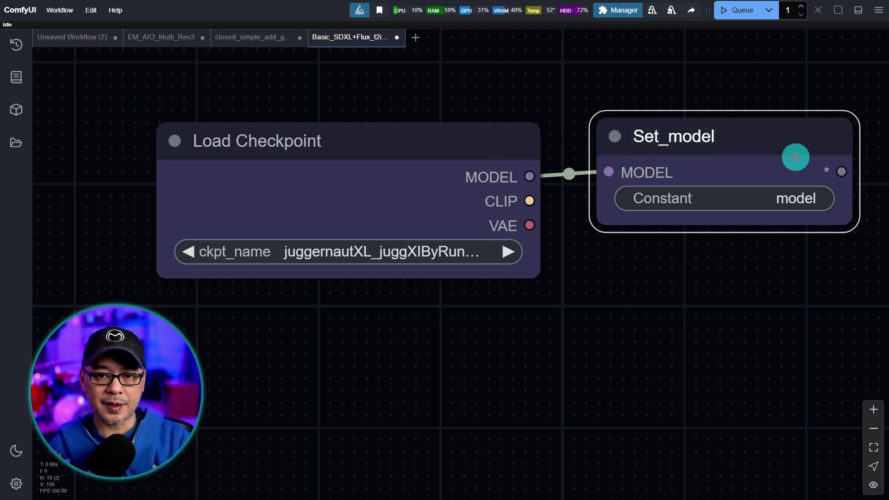
pyautogui.moveTo(794, 155); pyautogui.dragTo(779, 81)
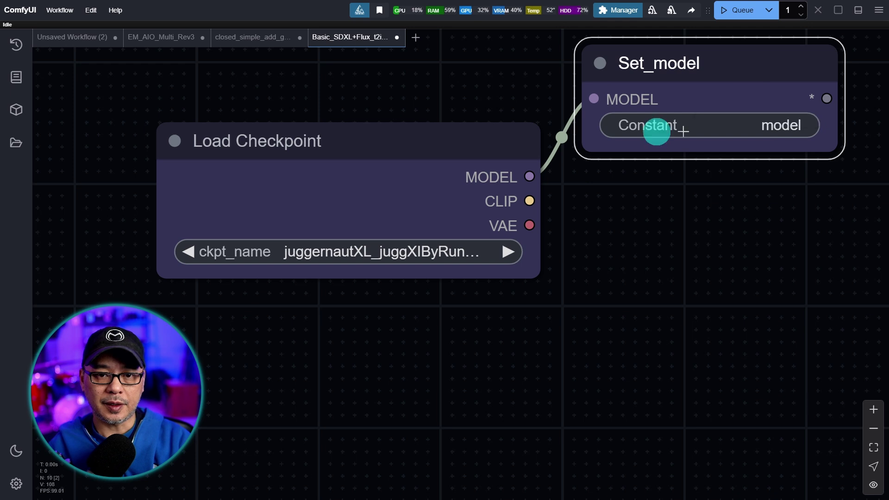
# Add a second SetNode with the constant clip, connect the CLIP output to it, and space out the nodes.
pyautogui.rightClick(434, 197)
pyautogui.click(494, 188)
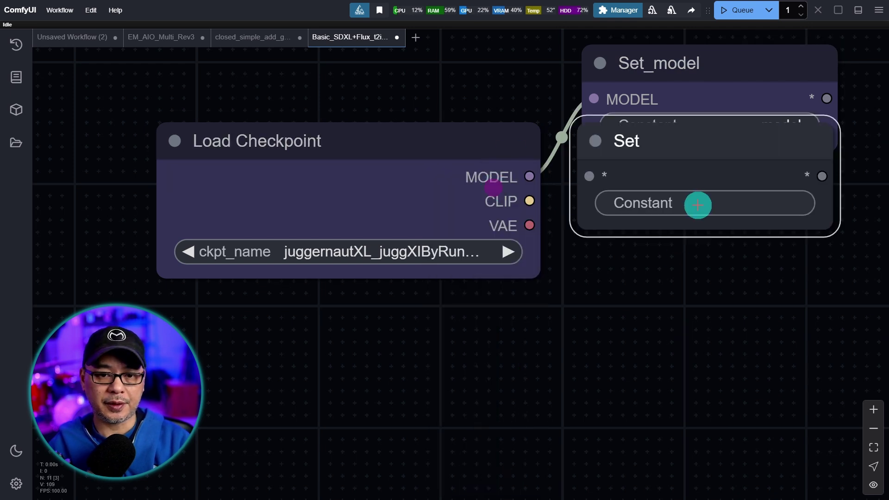
pyautogui.click(698, 204)
pyautogui.write('clip')
pyautogui.press('Return')
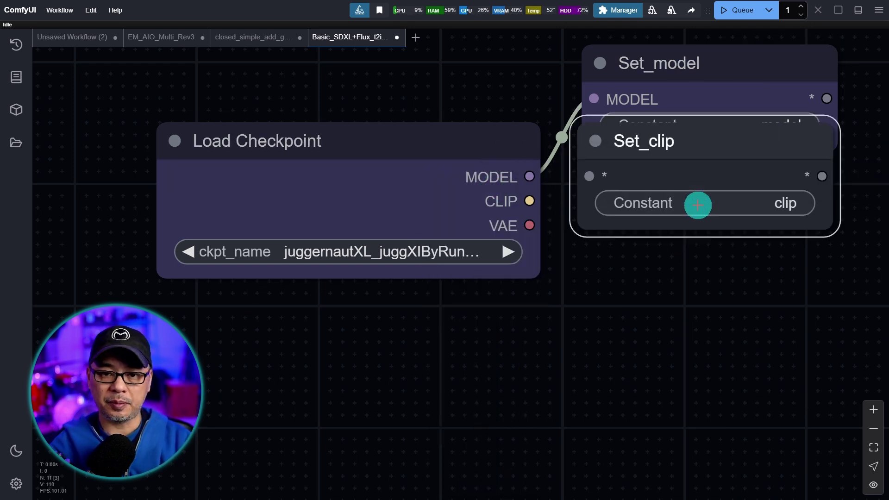
pyautogui.moveTo(723, 206); pyautogui.dragTo(699, 179)
pyautogui.moveTo(413, 141); pyautogui.dragTo(334, 141)
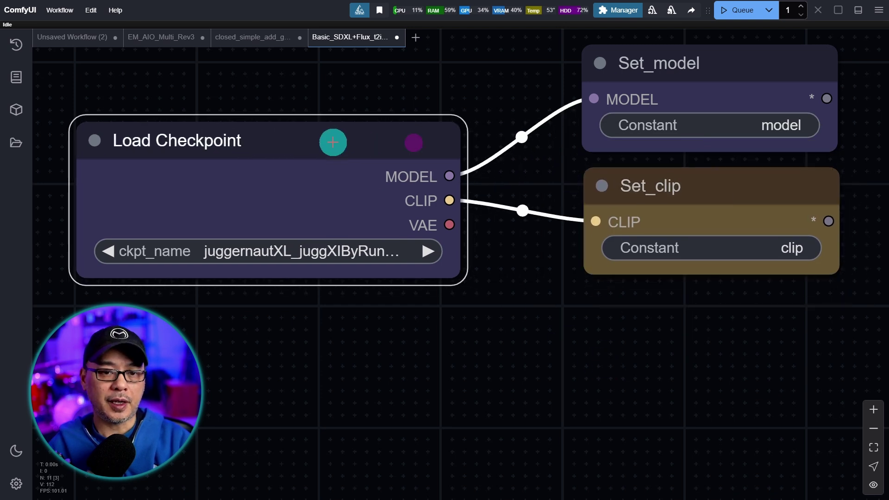
# Add a third SetNode below Set_clip with the constant vae and connect the VAE output to it.
pyautogui.moveTo(558, 310); pyautogui.dragTo(463, 304)
pyautogui.rightClick(261, 204)
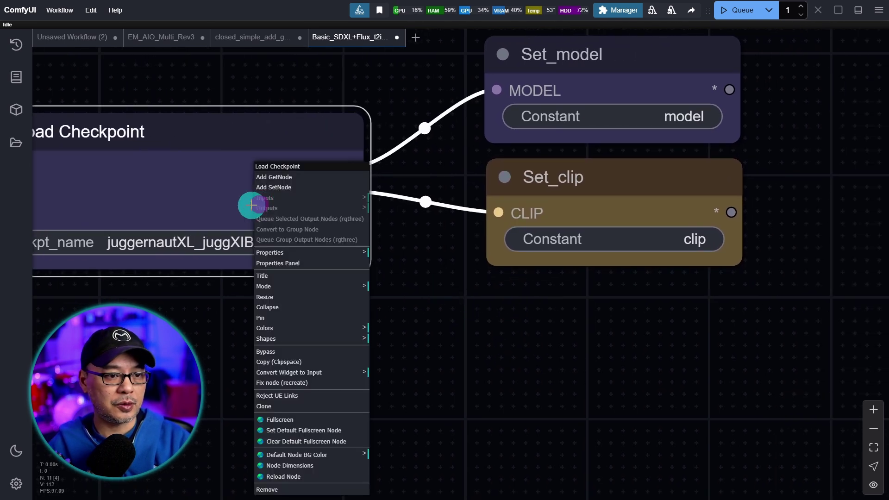
pyautogui.click(288, 185)
pyautogui.moveTo(528, 126); pyautogui.dragTo(630, 294)
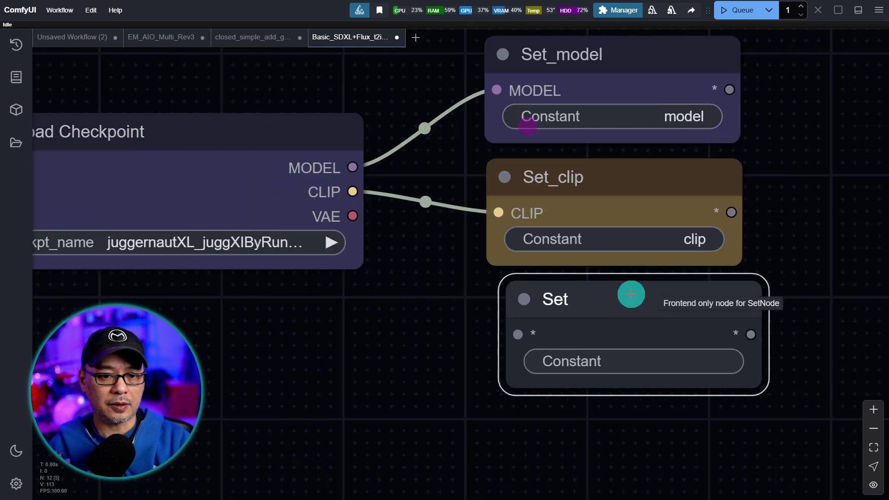
pyautogui.click(619, 360)
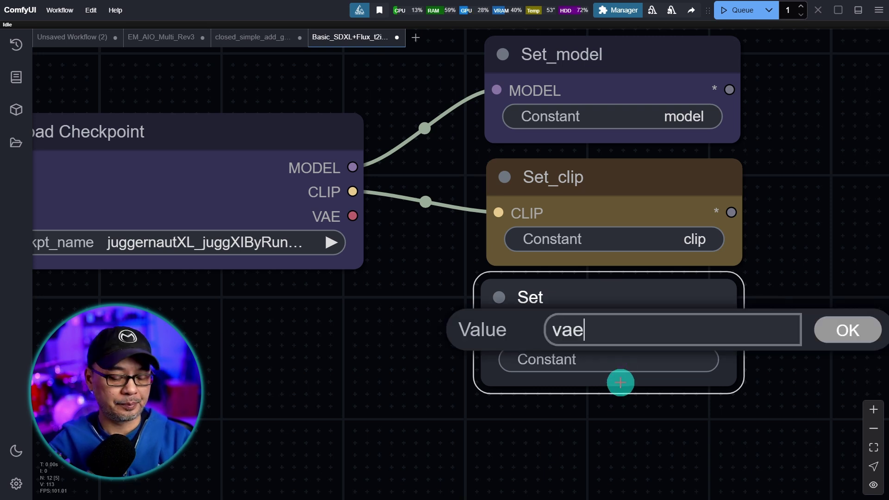
pyautogui.press('Return')
pyautogui.moveTo(356, 219); pyautogui.dragTo(462, 327)
pyautogui.moveTo(463, 328); pyautogui.dragTo(492, 331)
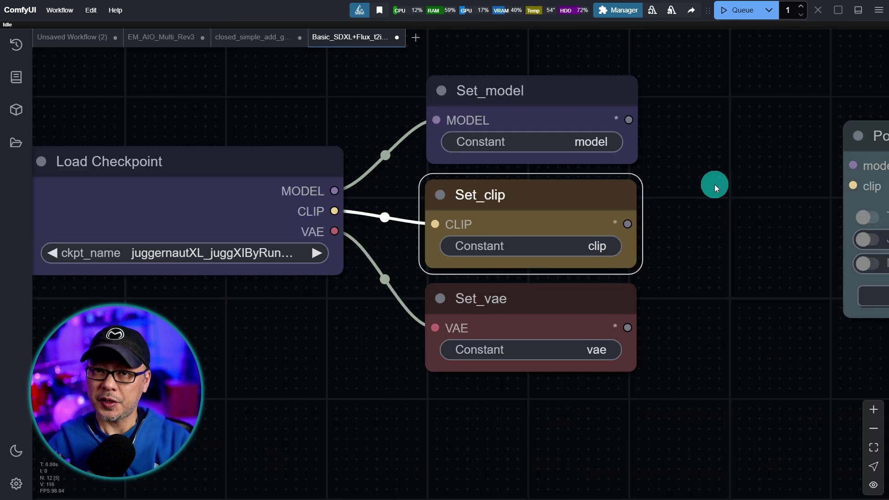
pyautogui.moveTo(715, 185); pyautogui.dragTo(648, 195)
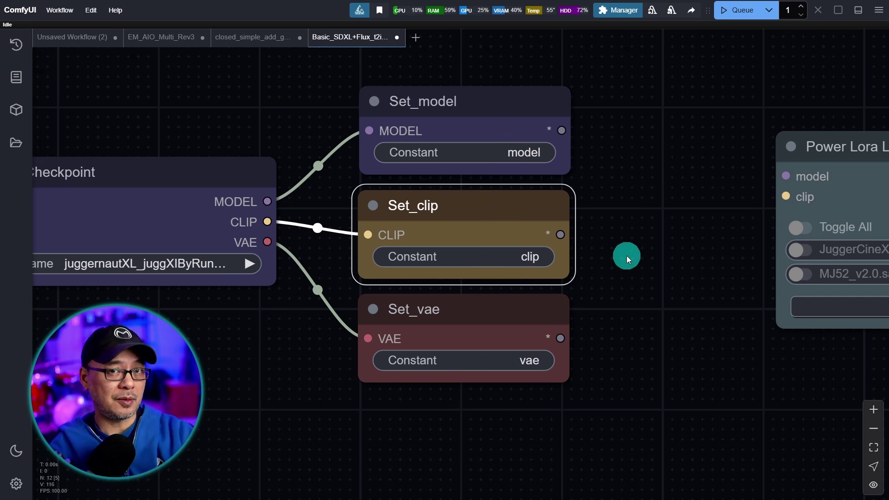
pyautogui.moveTo(640, 260); pyautogui.dragTo(626, 266)
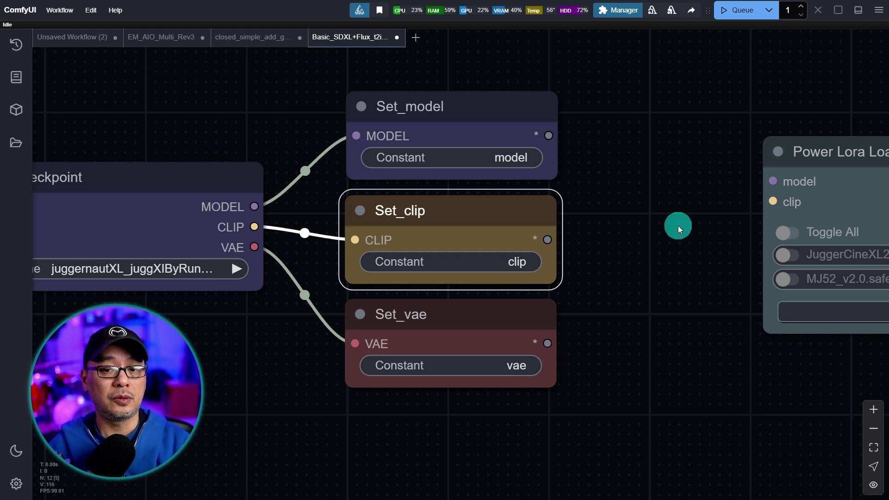
pyautogui.moveTo(683, 213); pyautogui.dragTo(620, 194)
pyautogui.scroll(1, 594, 204)
pyautogui.scroll(-1, 595, 204)
pyautogui.click(621, 195)
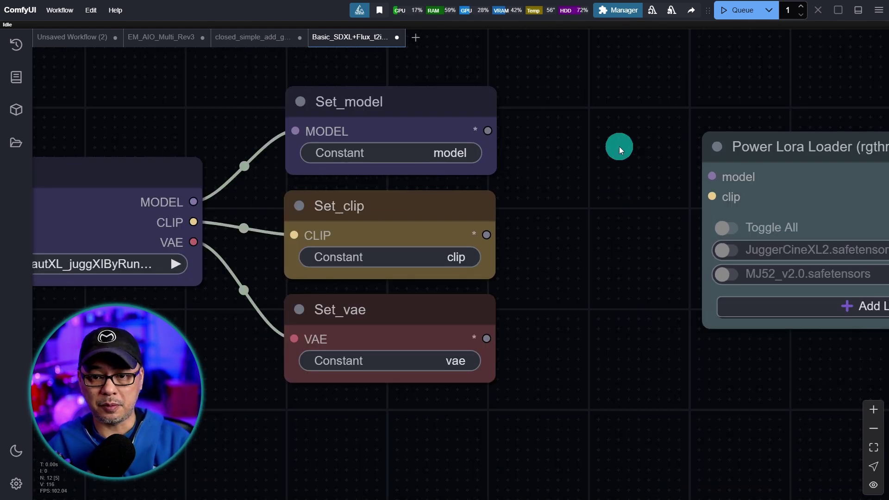
# Add a GetNode from the Power Lora Loader, set its constant to model, and connect it to the loader's model input.
pyautogui.moveTo(643, 185); pyautogui.dragTo(523, 198)
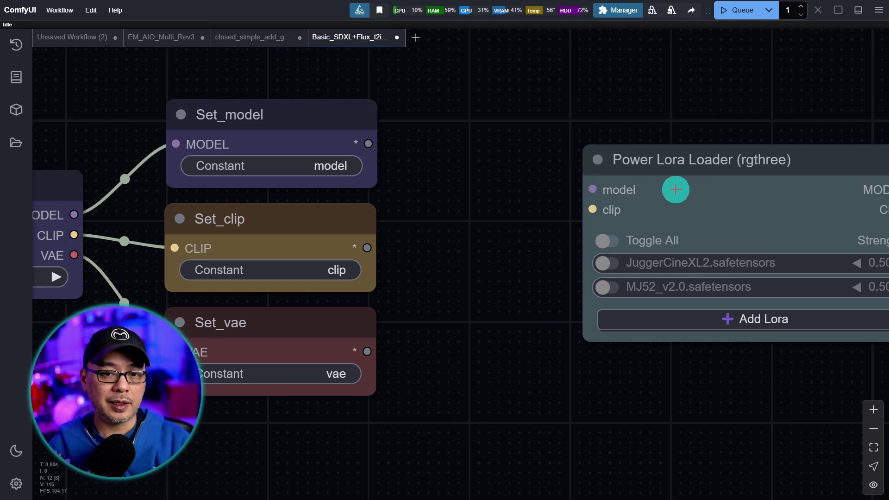
pyautogui.scroll(5, 623, 203)
pyautogui.rightClick(676, 178)
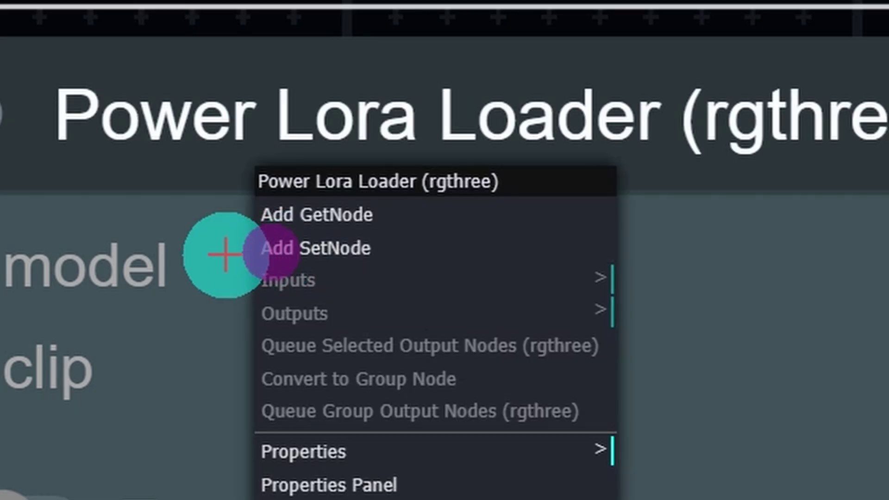
pyautogui.click(340, 230)
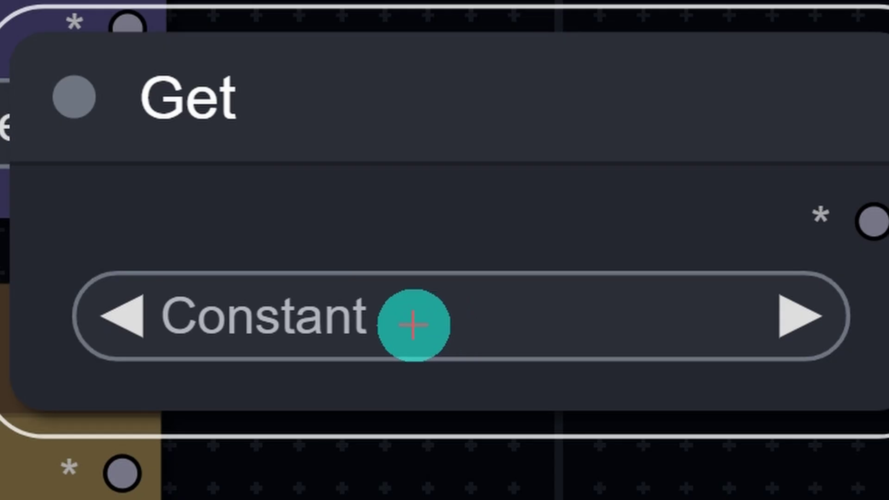
pyautogui.click(397, 322)
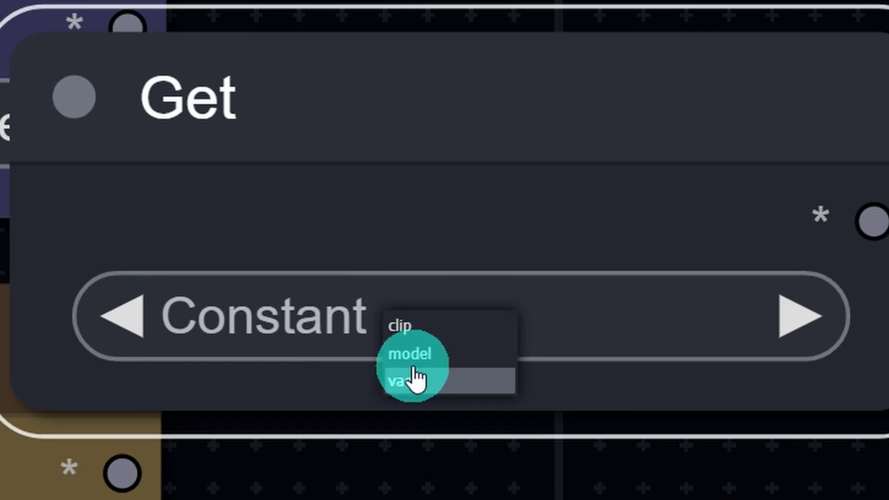
pyautogui.click(477, 360)
pyautogui.moveTo(638, 164); pyautogui.dragTo(726, 164)
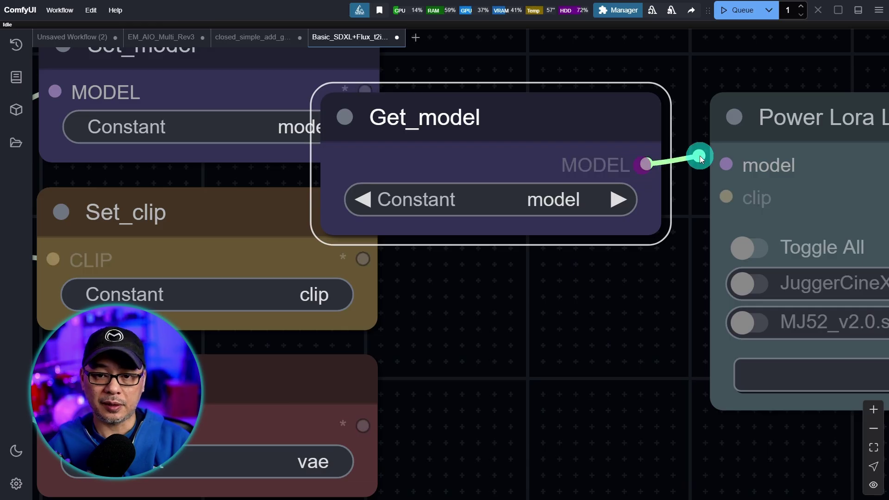
# Add a GetNode from the Power Lora Loader, set its constant to clip, and connect it to the loader's clip input.
pyautogui.scroll(-5, 641, 303)
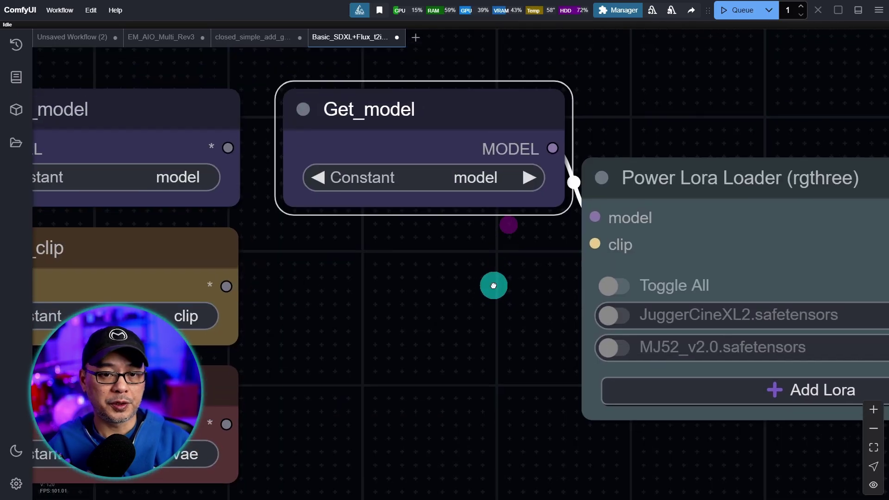
pyautogui.rightClick(678, 235)
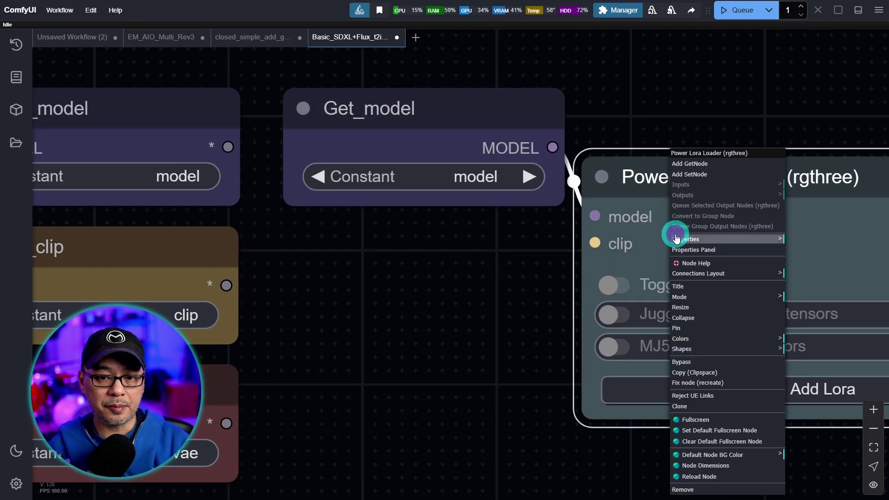
pyautogui.click(726, 169)
pyautogui.click(463, 245)
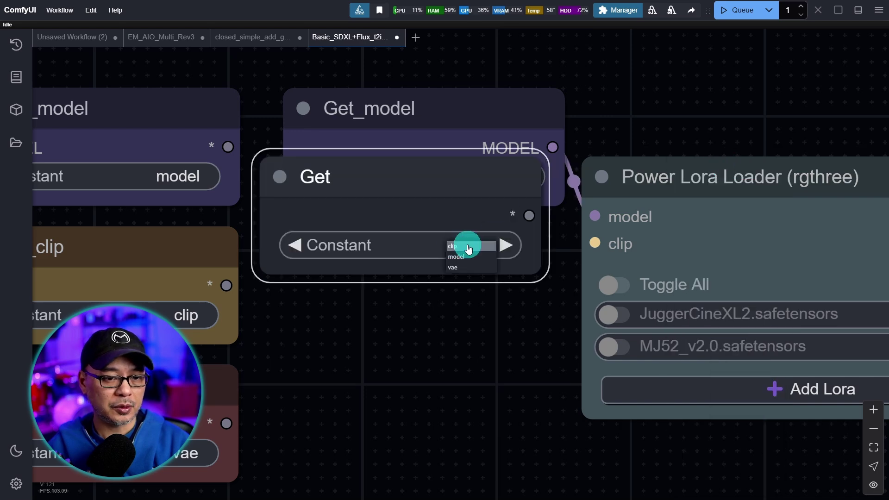
pyautogui.click(463, 258)
pyautogui.moveTo(479, 217); pyautogui.dragTo(596, 243)
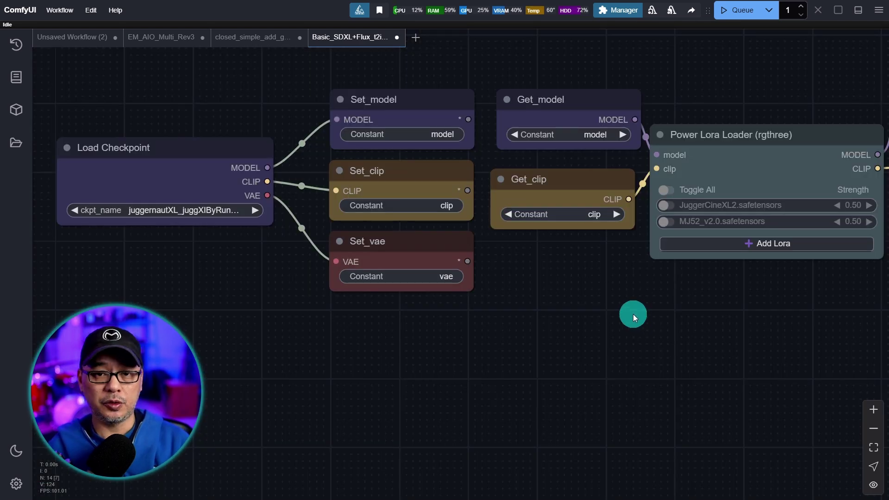
# Collapse the Set_model, Set_clip, Set_vae, Get_model and Get_clip nodes.
pyautogui.scroll(-3, 744, 290)
pyautogui.moveTo(766, 291); pyautogui.dragTo(337, 280)
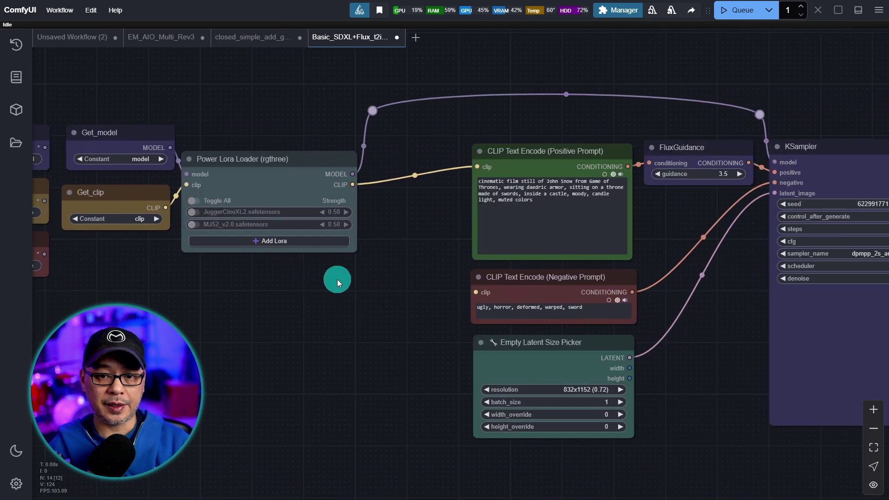
pyautogui.scroll(-2, 380, 281)
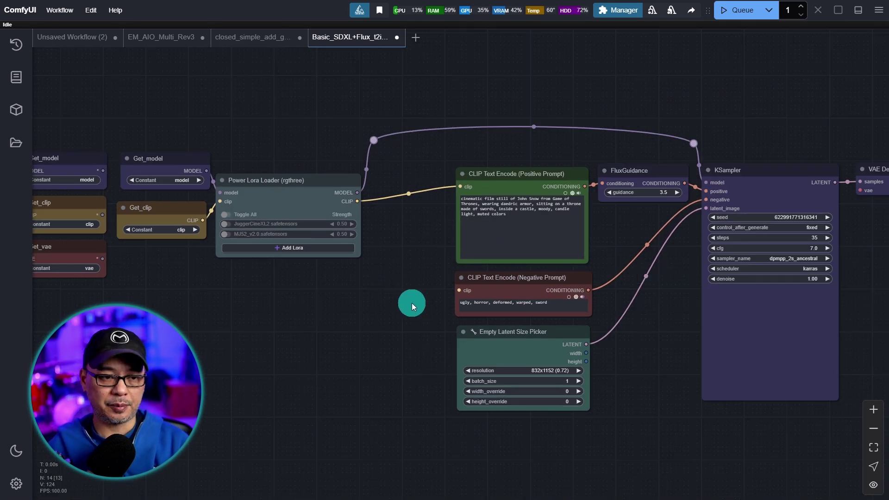
pyautogui.moveTo(410, 303); pyautogui.dragTo(665, 284)
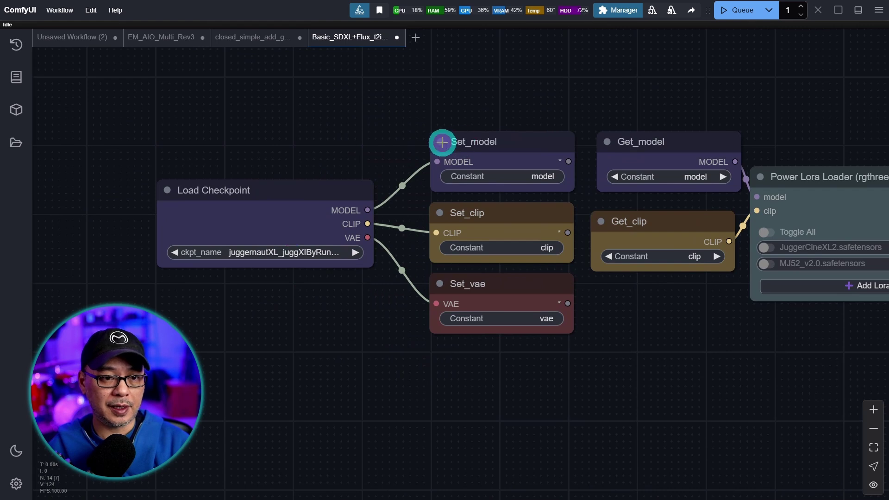
pyautogui.click(441, 142)
pyautogui.click(439, 213)
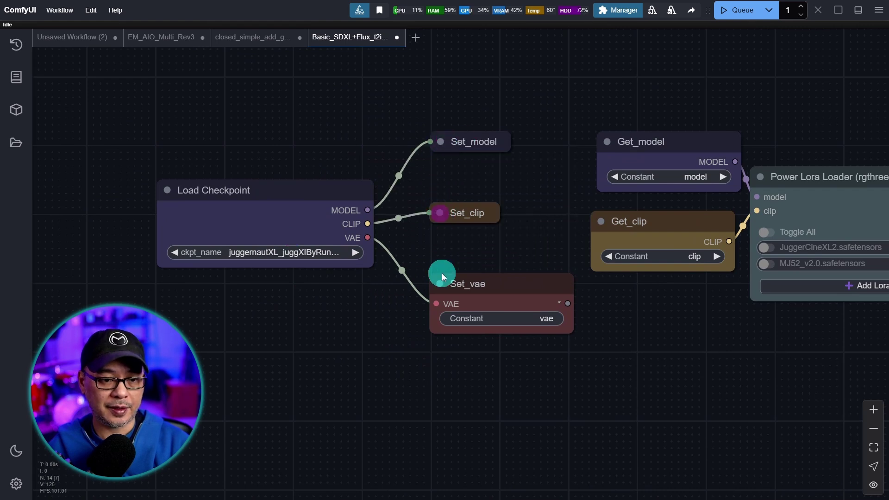
pyautogui.click(440, 284)
pyautogui.click(603, 142)
pyautogui.click(601, 221)
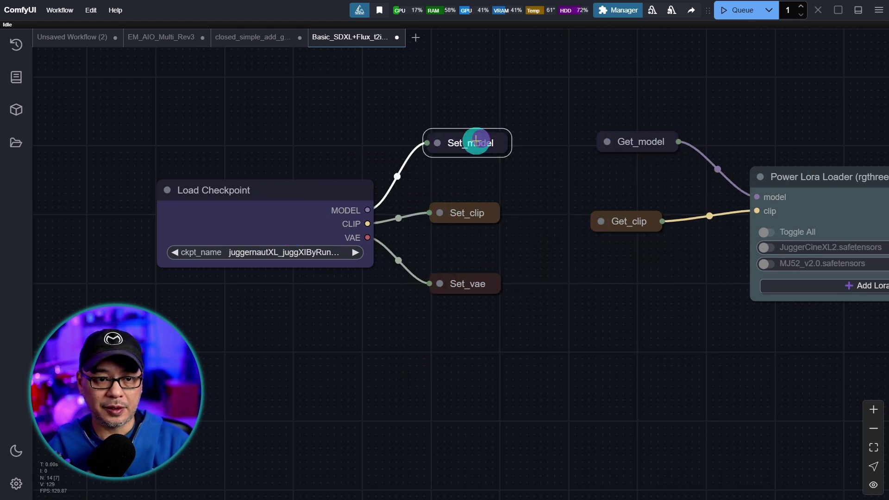
# Hide the three collapsed Set nodes behind Load Checkpoint and move Load Checkpoint closer to the Get nodes.
pyautogui.moveTo(477, 141); pyautogui.dragTo(262, 215)
pyautogui.moveTo(459, 215); pyautogui.dragTo(288, 232)
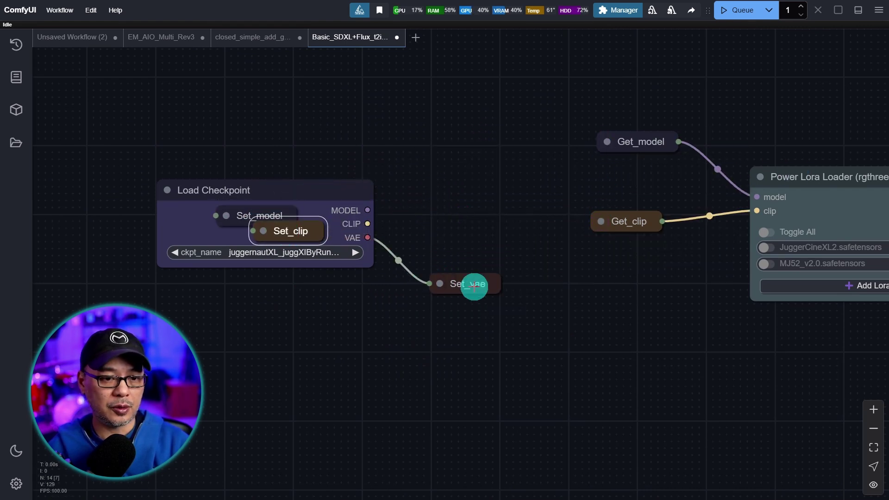
pyautogui.moveTo(473, 286); pyautogui.dragTo(258, 224)
pyautogui.moveTo(317, 186); pyautogui.dragTo(514, 136)
pyautogui.moveTo(737, 332); pyautogui.dragTo(445, 353)
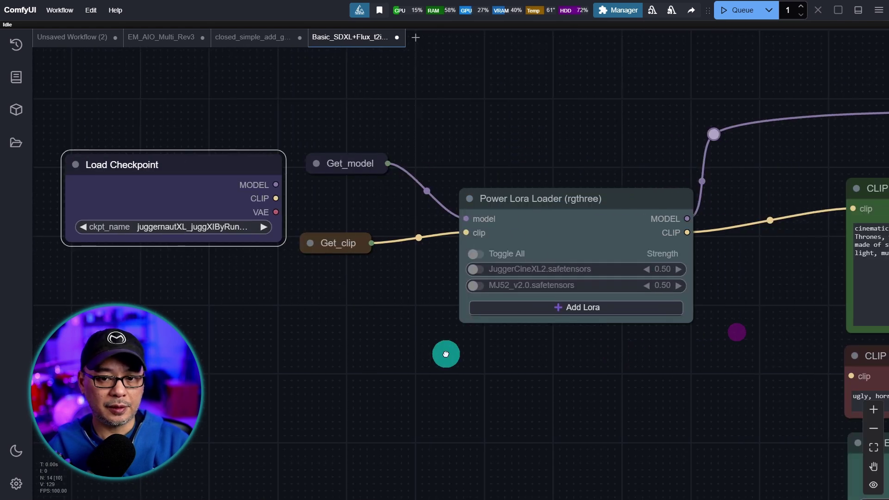
# Hide the collapsed Get_model and Get_clip nodes behind the Power Lora Loader.
pyautogui.moveTo(350, 163); pyautogui.dragTo(572, 229)
pyautogui.moveTo(363, 238); pyautogui.dragTo(591, 250)
pyautogui.click(603, 203)
pyautogui.scroll(-2, 642, 407)
pyautogui.scroll(2, 645, 404)
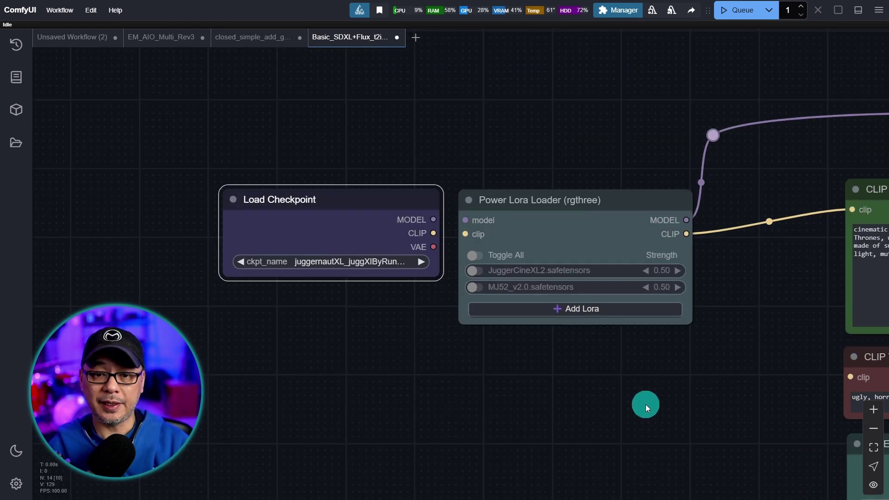
# In the closed_simple_add_g... workflow, shift the KSampler aside to examine the collapsed Get and Set nodes hidden behind it.
pyautogui.moveTo(676, 399); pyautogui.dragTo(566, 345)
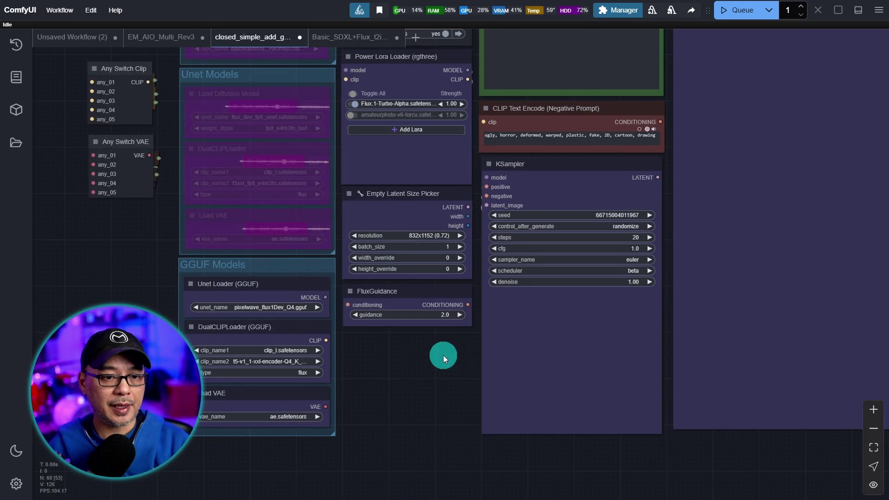
pyautogui.moveTo(443, 355); pyautogui.dragTo(397, 383)
pyautogui.scroll(-2, 409, 424)
pyautogui.moveTo(520, 213); pyautogui.dragTo(705, 230)
pyautogui.scroll(10, 540, 348)
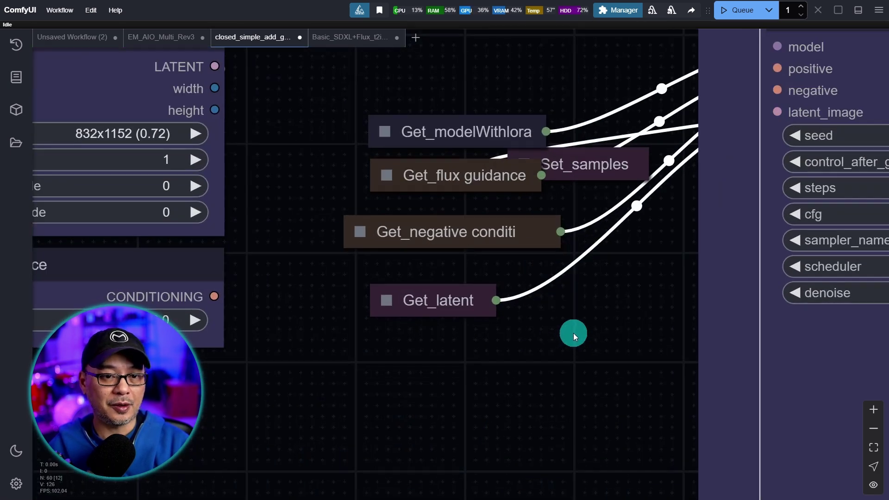
pyautogui.scroll(-9, 578, 307)
pyautogui.moveTo(768, 182); pyautogui.dragTo(551, 162)
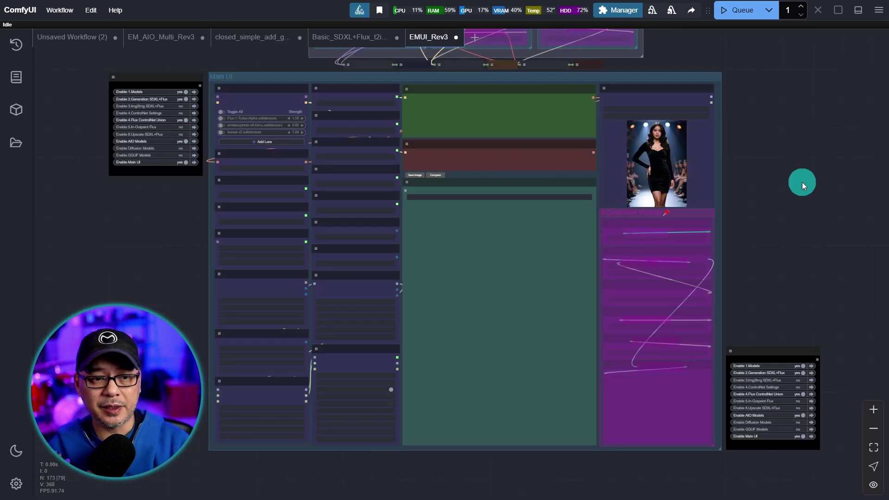
# Examine the Main UI group and the model groups with their Any Switch and Set nodes in the EMUI_Rev3 workflow.
pyautogui.scroll(-2, 154, 228)
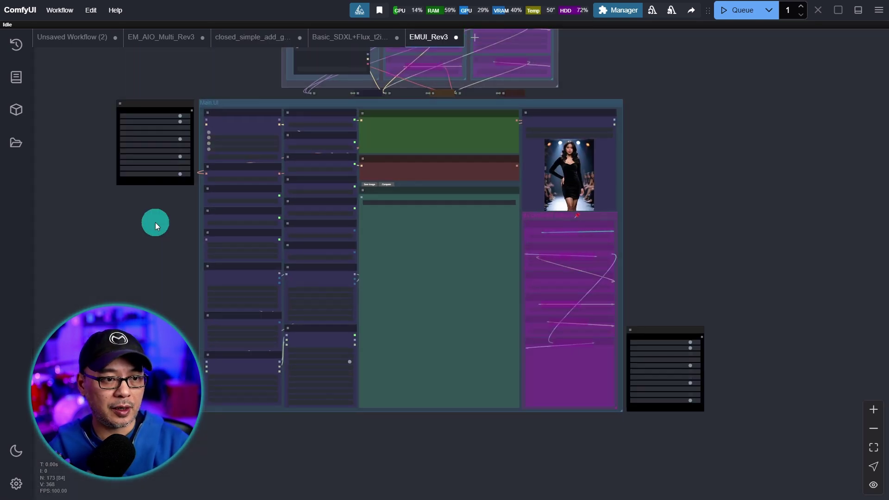
pyautogui.scroll(5, 155, 223)
pyautogui.moveTo(74, 222); pyautogui.dragTo(36, 191)
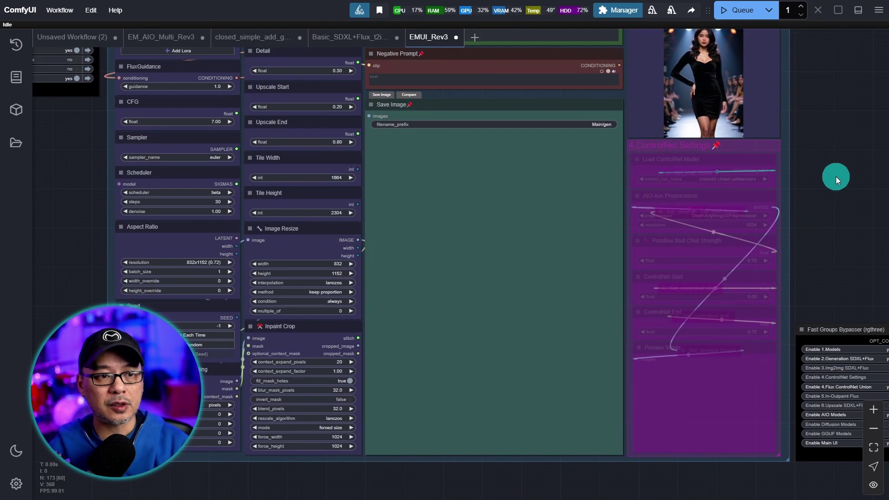
pyautogui.moveTo(846, 118); pyautogui.dragTo(848, 179)
pyautogui.moveTo(82, 192); pyautogui.dragTo(136, 256)
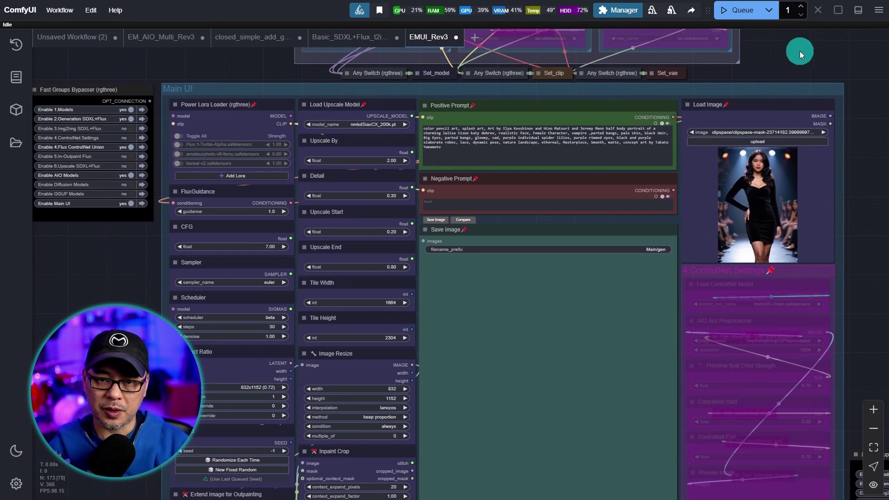
pyautogui.scroll(-1, 799, 51)
pyautogui.moveTo(799, 50); pyautogui.dragTo(773, 201)
pyautogui.moveTo(774, 128); pyautogui.dragTo(786, 192)
pyautogui.scroll(4, 766, 187)
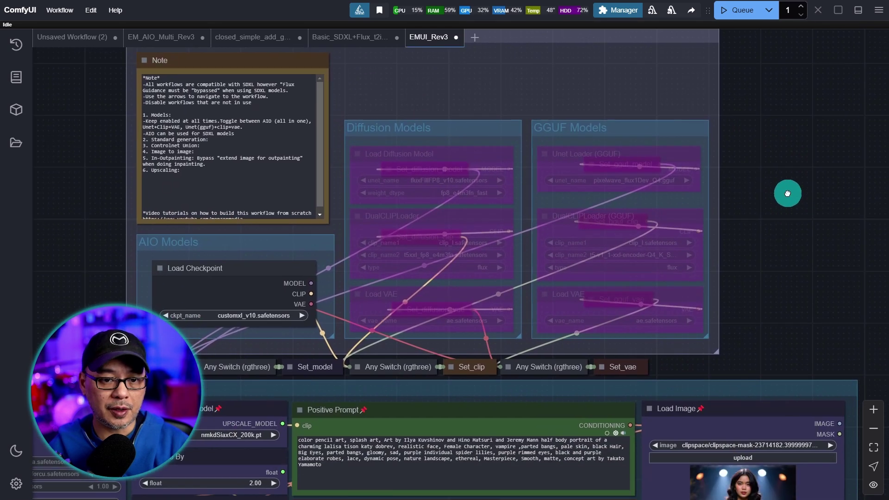
# Examine the Get nodes feeding SamplerCustom in the 2.Generation SDXL+Flux group and the overall layout of the workflow's groups.
pyautogui.scroll(-4, 92, 286)
pyautogui.moveTo(92, 286); pyautogui.dragTo(476, 186)
pyautogui.scroll(4, 341, 209)
pyautogui.moveTo(348, 222); pyautogui.dragTo(375, 102)
pyautogui.click(413, 189)
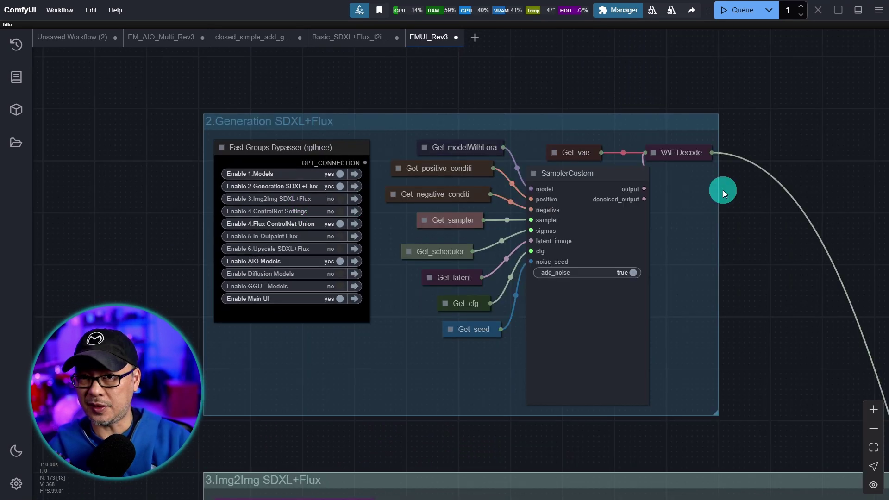
pyautogui.scroll(-6, 730, 187)
pyautogui.scroll(-3, 712, 199)
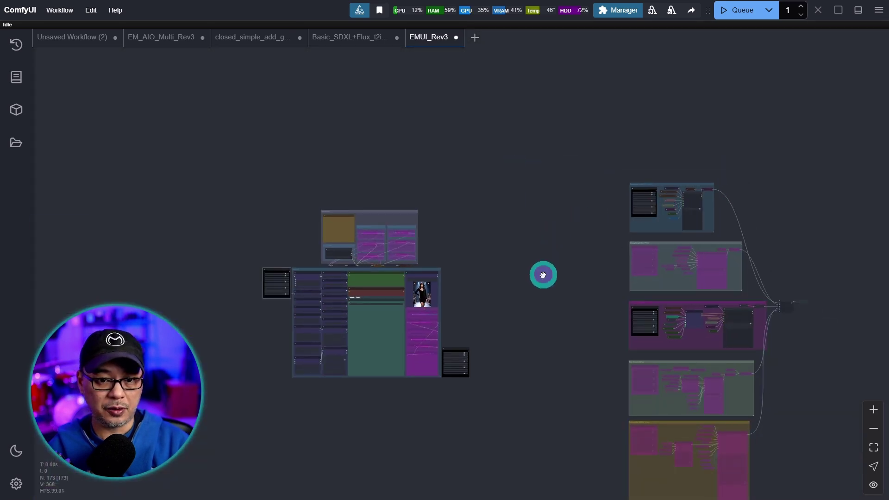
# Enable every group in the Fast Groups Bypasser of the 2.Generation SDXL+Flux group.
pyautogui.moveTo(542, 274); pyautogui.dragTo(533, 160)
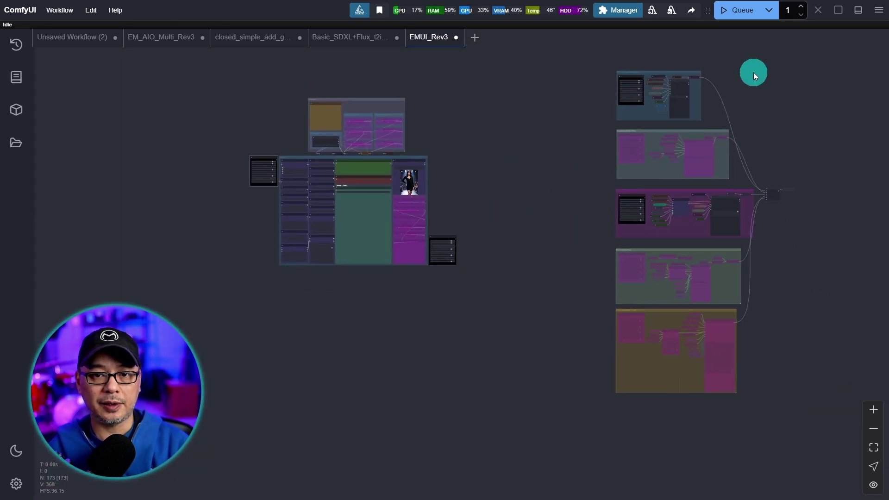
pyautogui.click(323, 158)
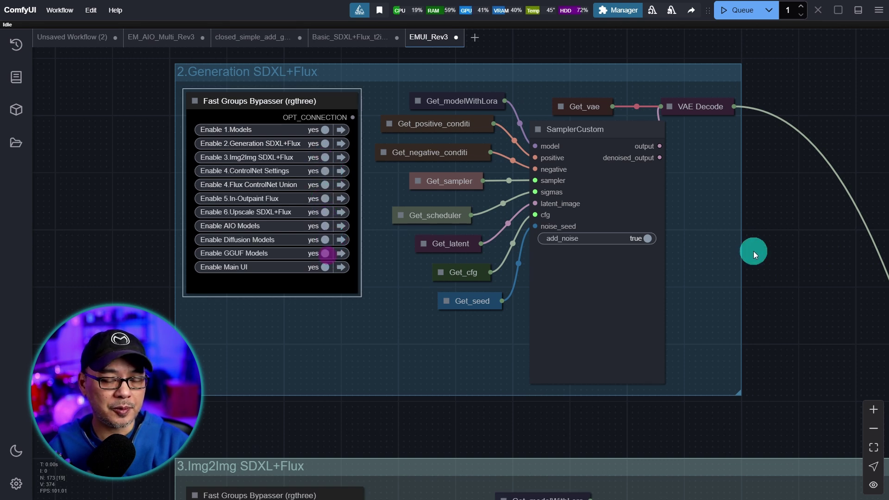
pyautogui.moveTo(709, 235); pyautogui.dragTo(759, 229)
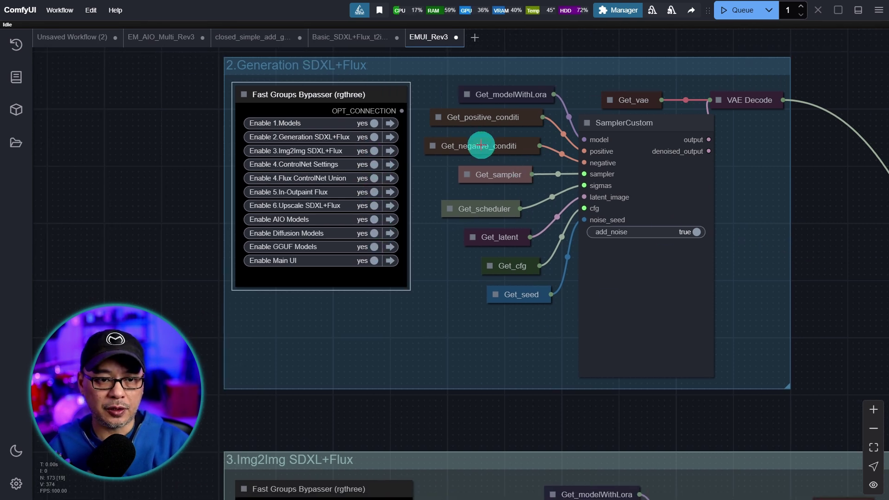
# Expand the Get_positive_conditioning, Get_sampler and Get_latent nodes to inspect their constants, and collapse them again.
pyautogui.click(438, 116)
pyautogui.click(465, 174)
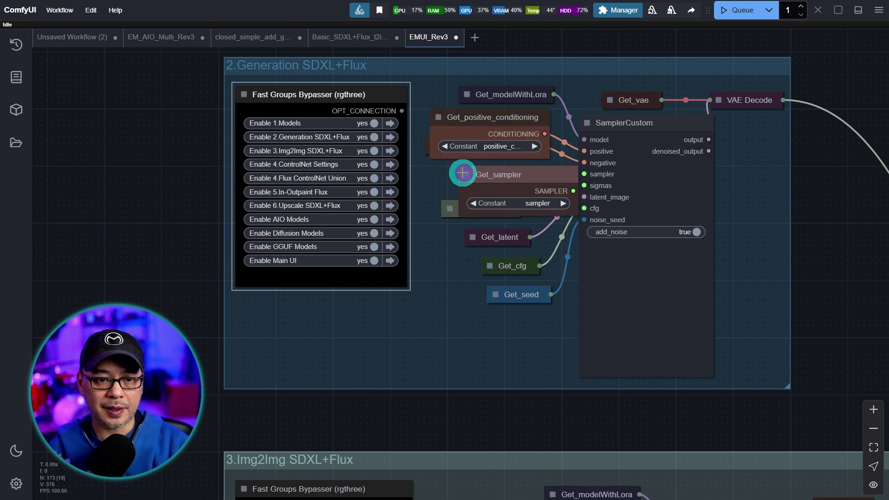
pyautogui.click(473, 237)
pyautogui.click(441, 118)
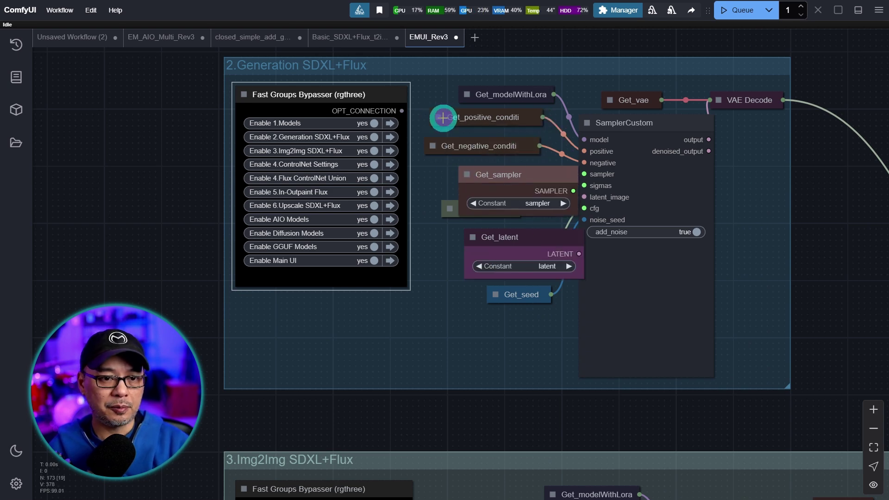
pyautogui.click(467, 175)
pyautogui.click(472, 237)
# Examine the Get node wiring in the Img2Img, Flux ControlNet Union and In-Outpaint Flux groups.
pyautogui.scroll(-2, 829, 266)
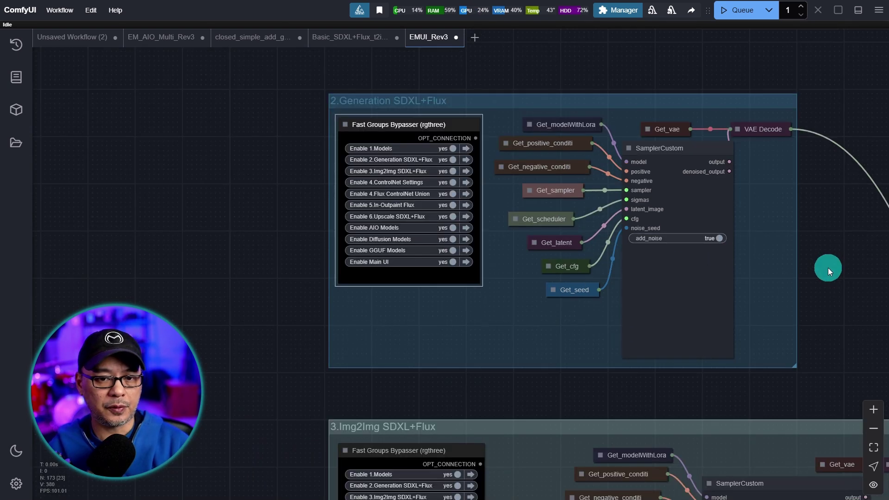
pyautogui.moveTo(873, 314); pyautogui.dragTo(772, 294)
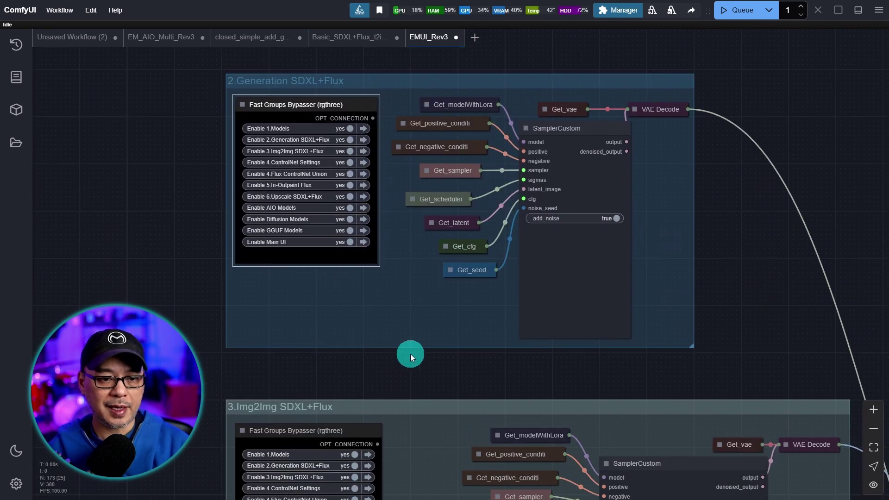
pyautogui.moveTo(516, 372); pyautogui.dragTo(511, 117)
pyautogui.moveTo(182, 323); pyautogui.dragTo(190, 270)
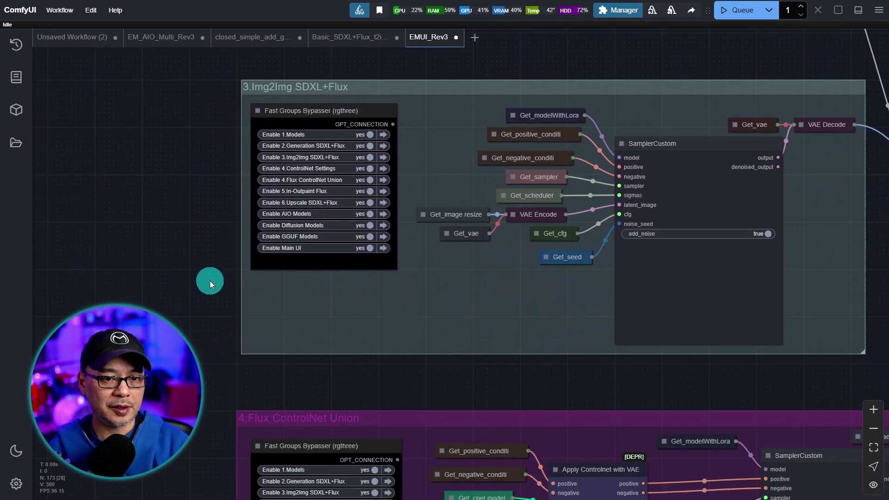
pyautogui.moveTo(601, 376); pyautogui.dragTo(590, 358)
pyautogui.scroll(-5, 590, 358)
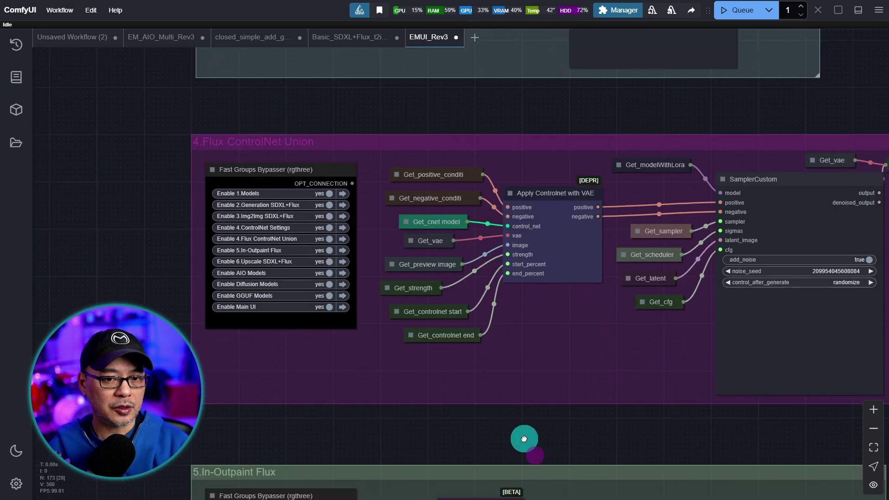
pyautogui.scroll(-6, 472, 387)
pyautogui.moveTo(545, 408); pyautogui.dragTo(542, 401)
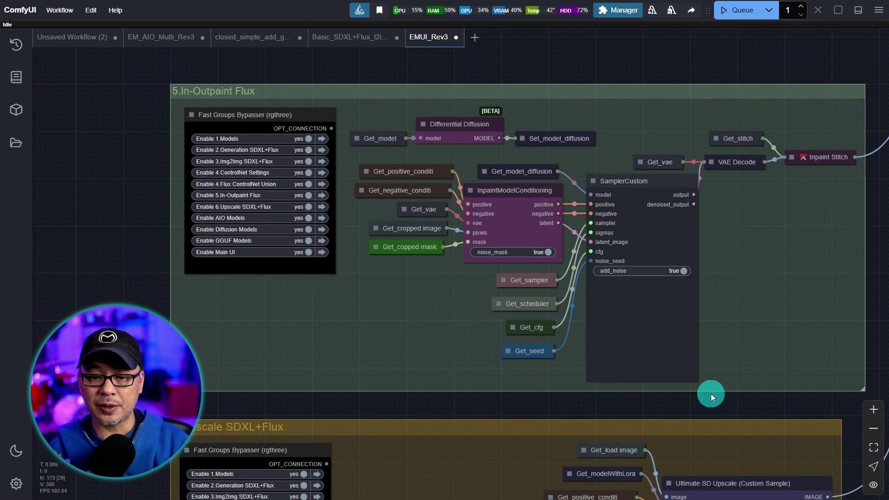
# Examine the 6.Upscale SDXL+Flux group's Get nodes and the Any Switch that feeds Set_image_decode.
pyautogui.moveTo(596, 397); pyautogui.dragTo(591, 103)
pyautogui.moveTo(110, 366); pyautogui.dragTo(113, 304)
pyautogui.scroll(-1, 113, 305)
pyautogui.moveTo(115, 342); pyautogui.dragTo(123, 314)
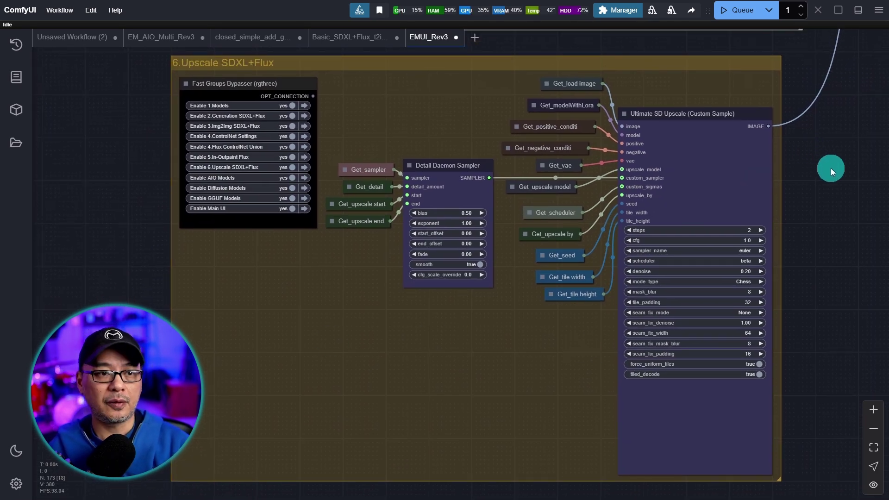
pyautogui.scroll(-2, 831, 171)
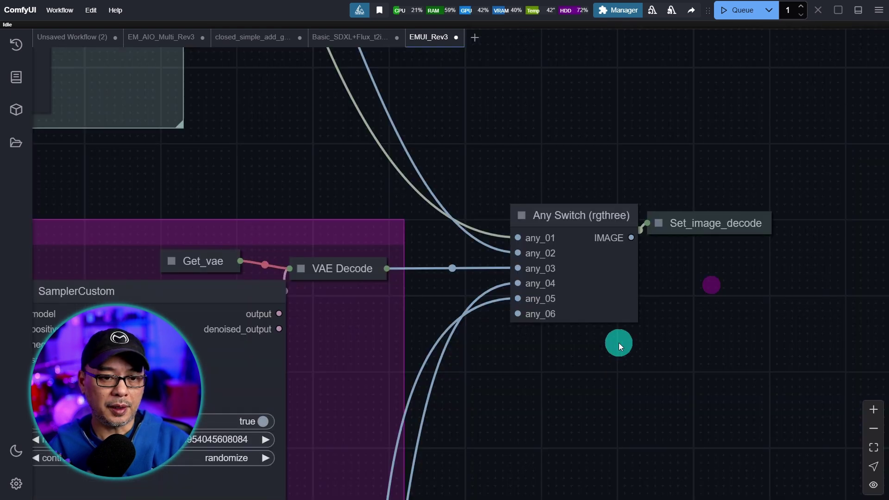
pyautogui.scroll(3, 621, 342)
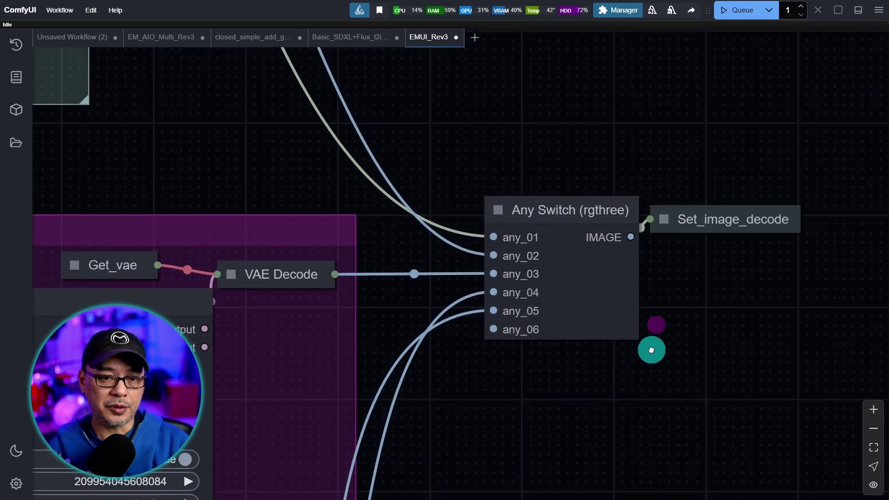
pyautogui.scroll(3, 624, 340)
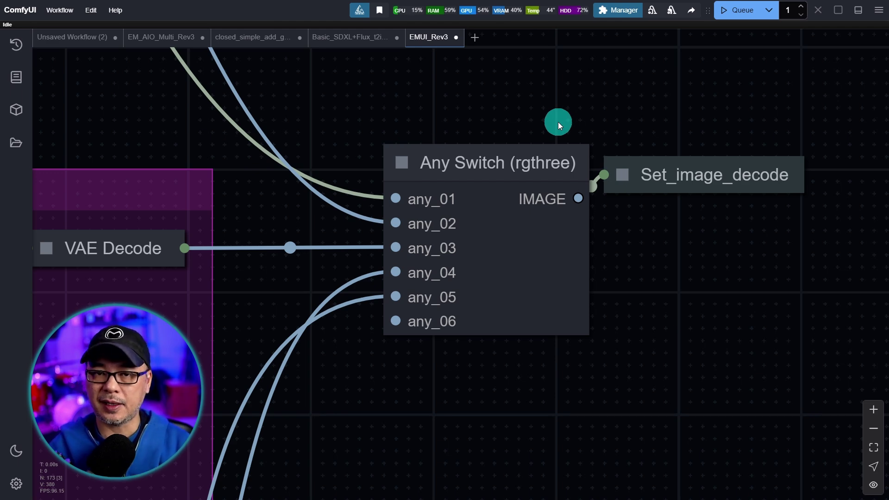
pyautogui.scroll(-3, 574, 135)
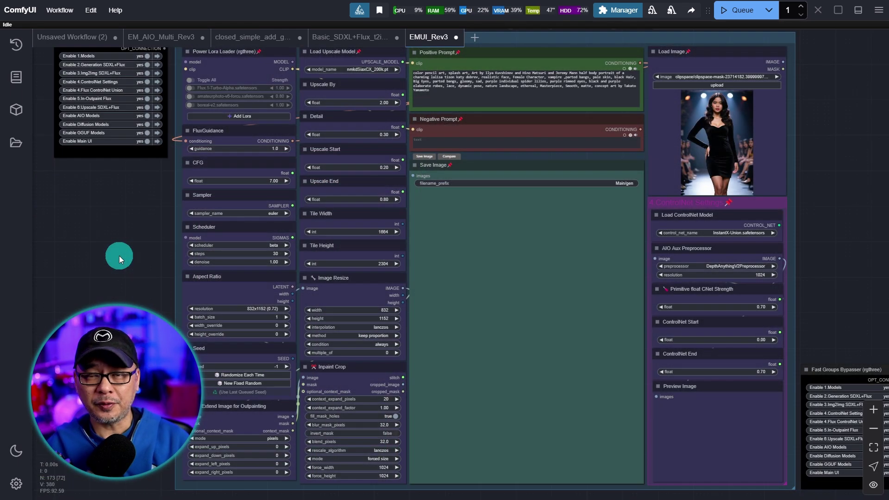